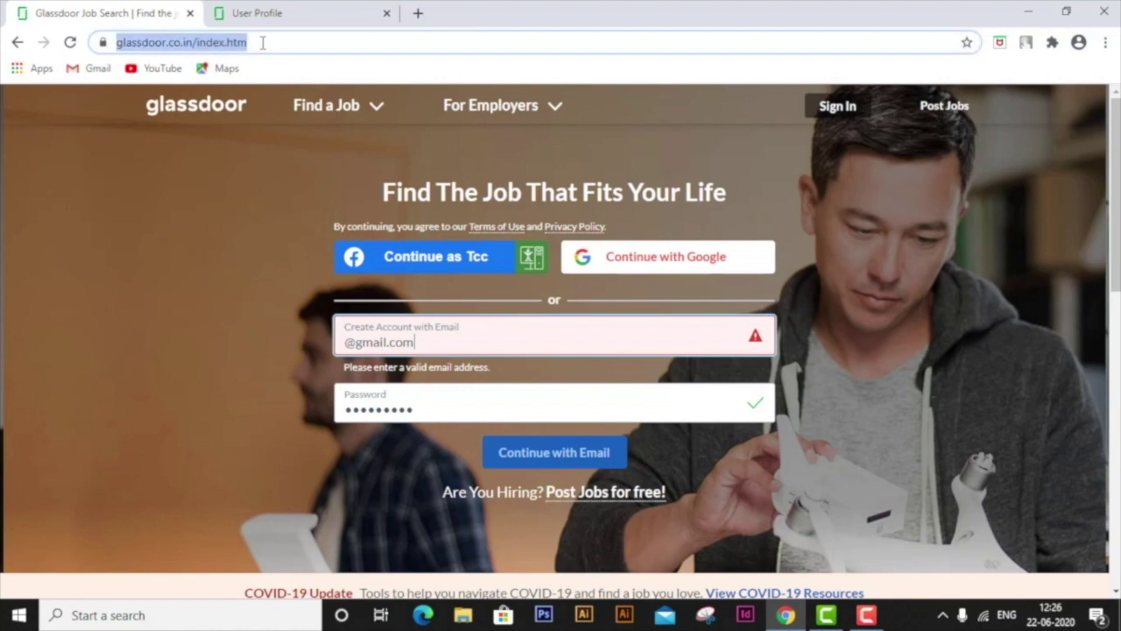
# - Finish the sign-up email address, replace the password with a new one, then switch to the User Profile page
pyautogui.click(417, 340)
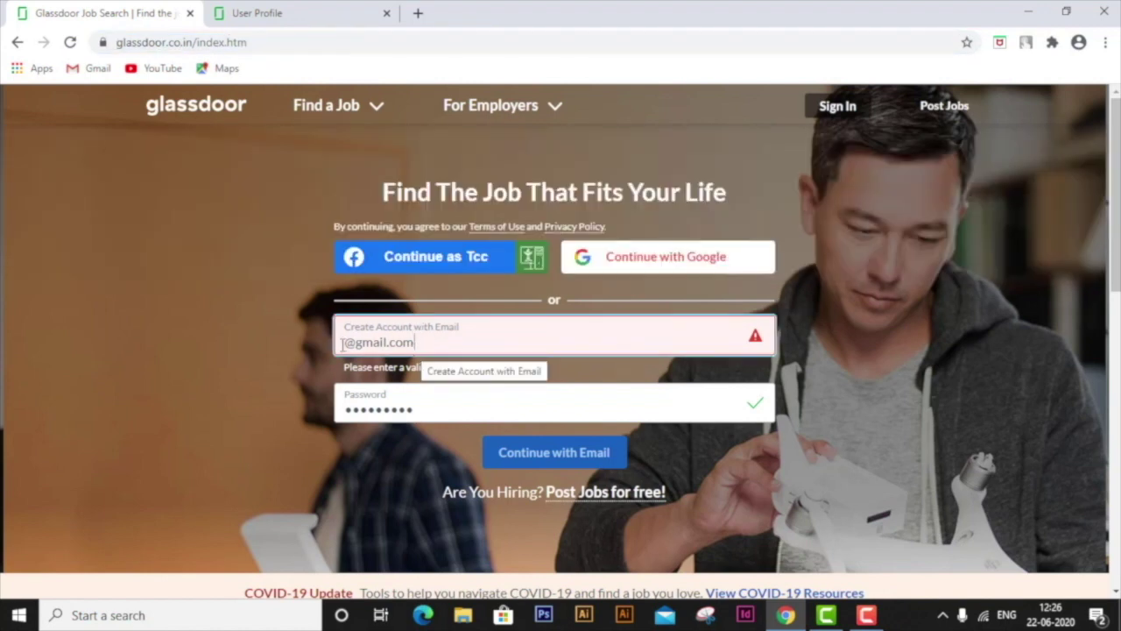
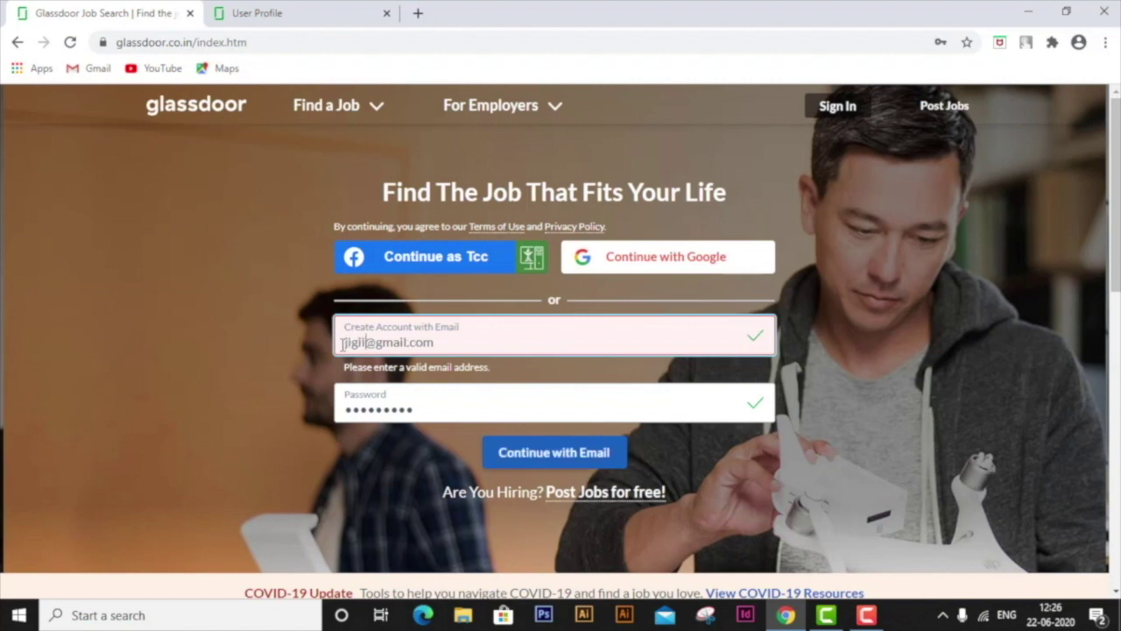
pyautogui.click(418, 402)
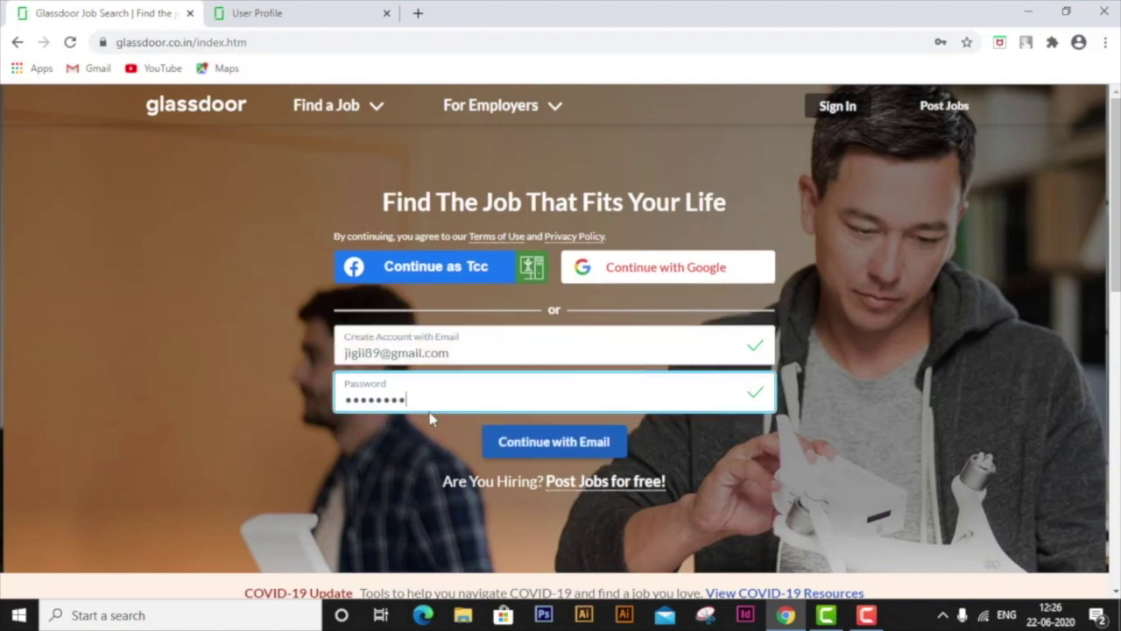
pyautogui.hotkey('ctrl', 'a')
pyautogui.press('BackSpace')
pyautogui.write('*******')
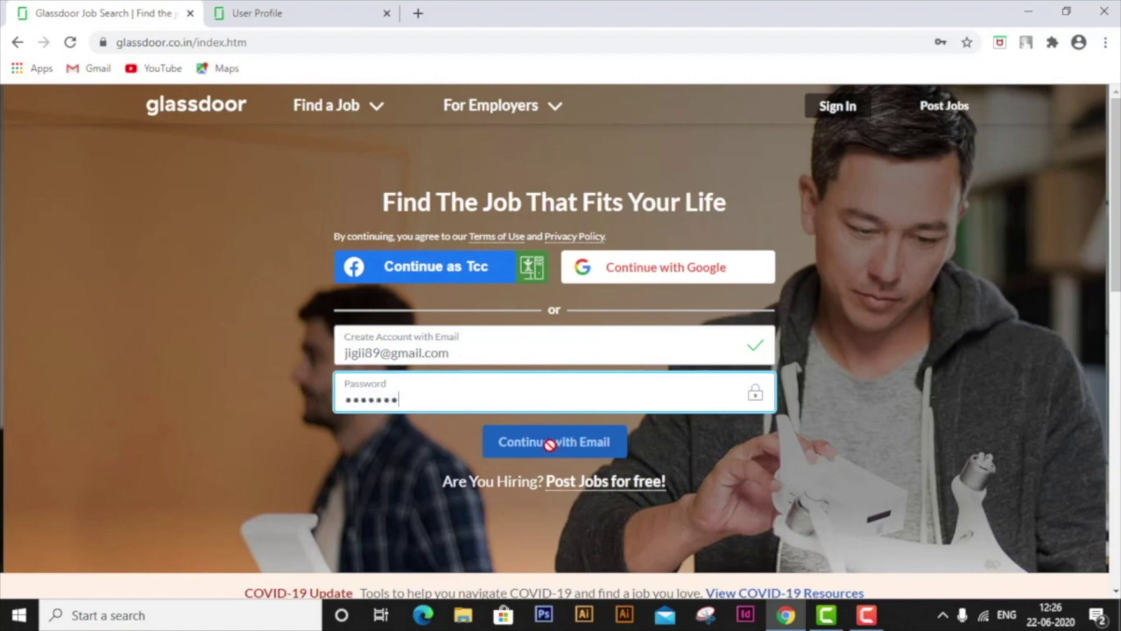
pyautogui.click(311, 25)
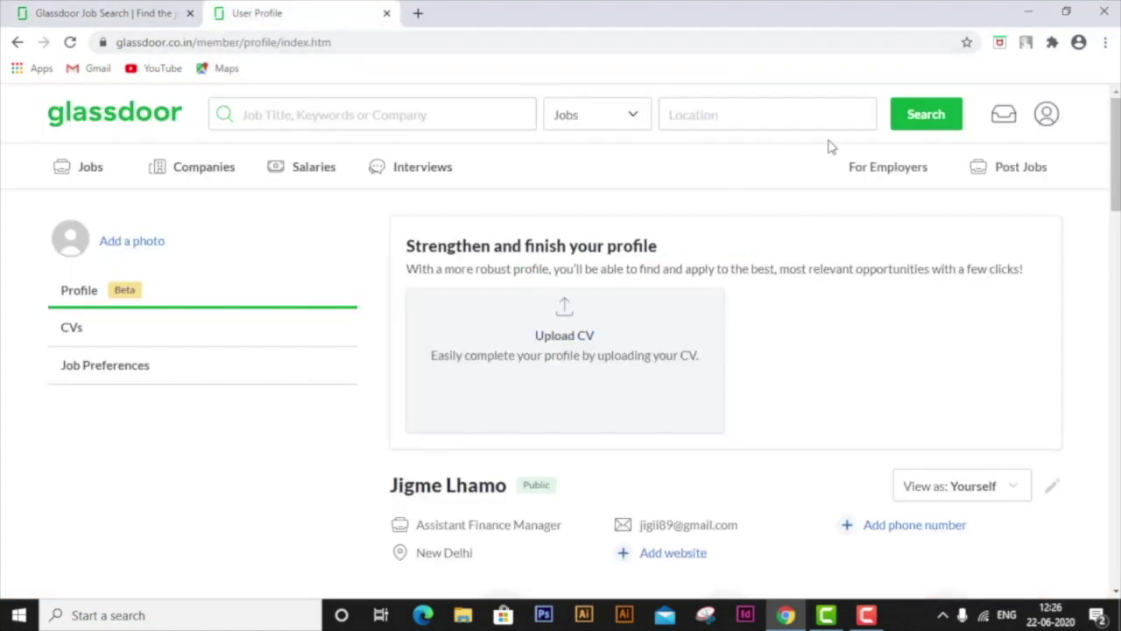
pyautogui.click(124, 245)
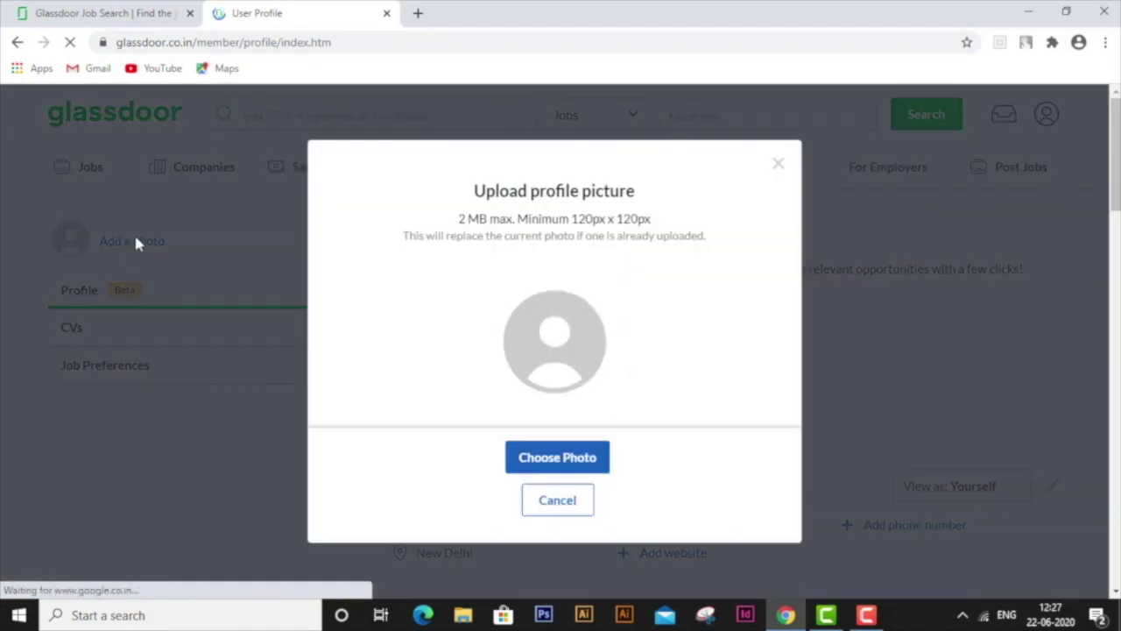
pyautogui.click(557, 500)
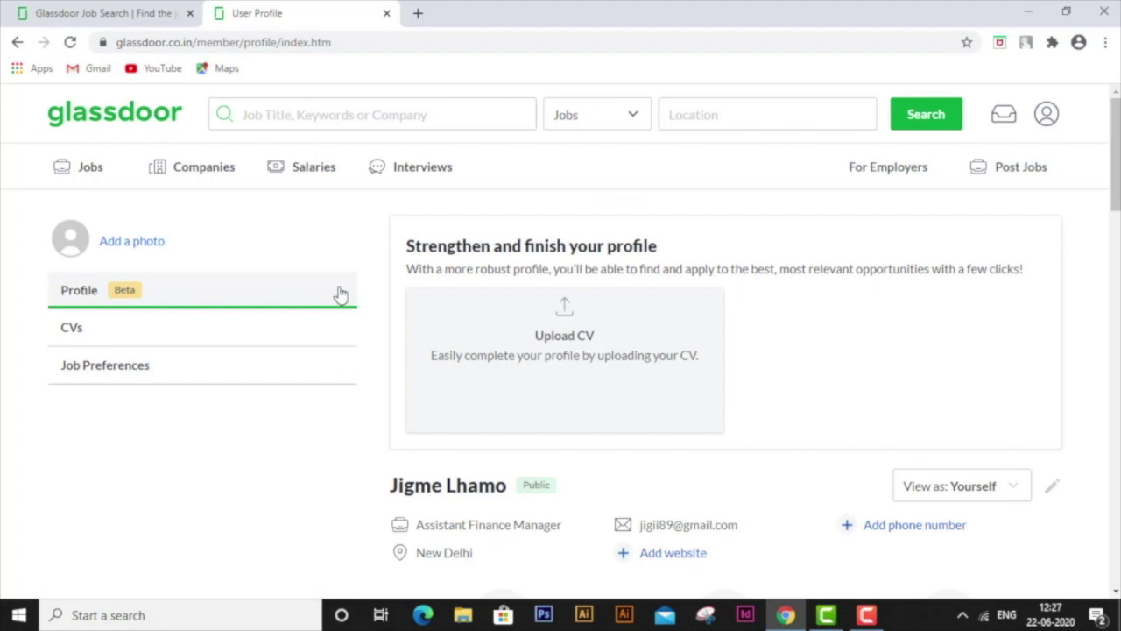
pyautogui.scroll(-1, 865, 405)
pyautogui.scroll(-3, 864, 401)
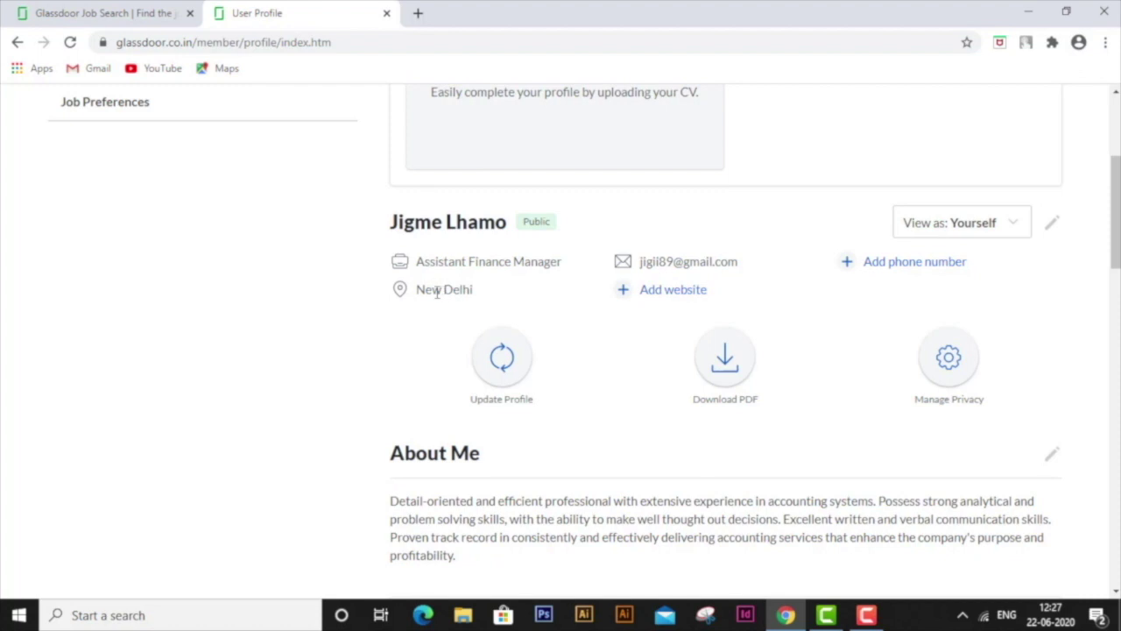
pyautogui.scroll(-4, 637, 408)
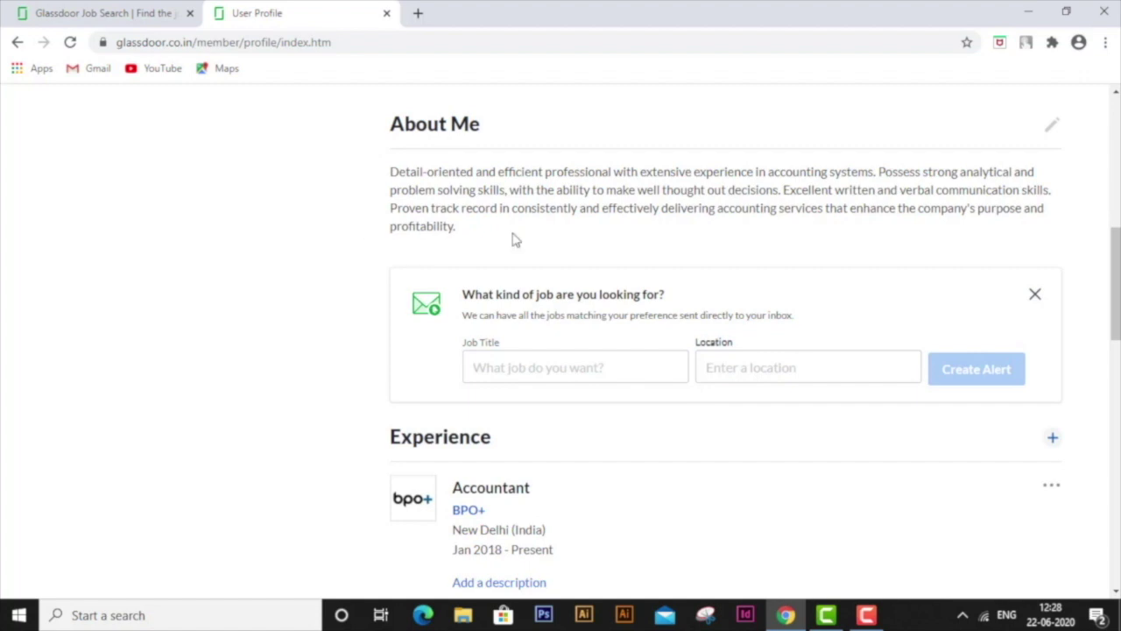
pyautogui.scroll(-4, 513, 237)
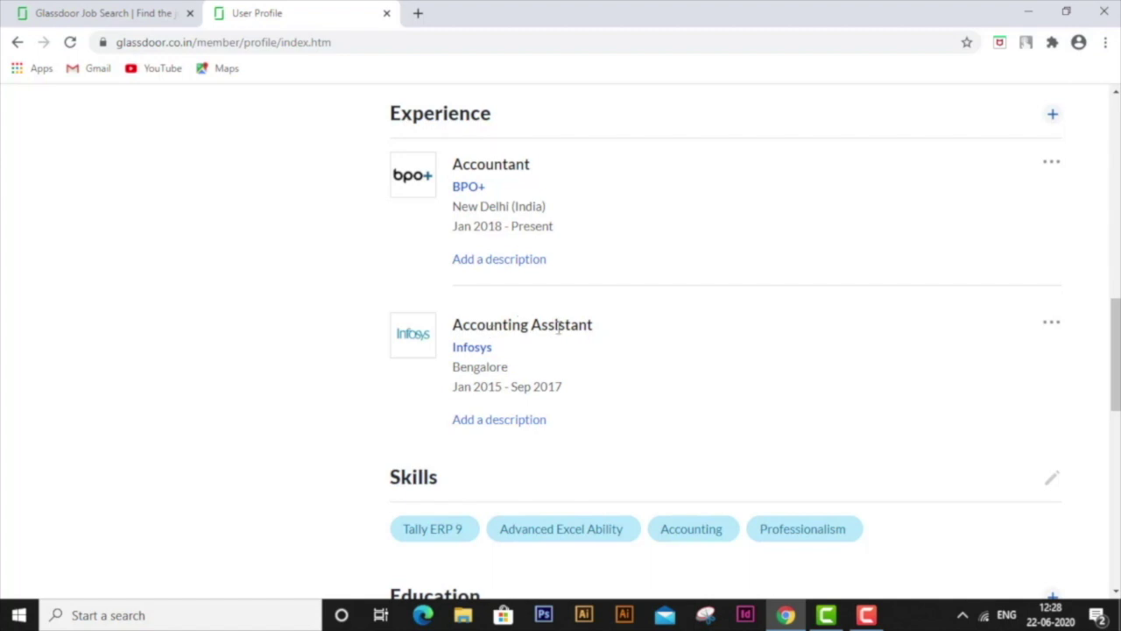
pyautogui.scroll(1, 541, 149)
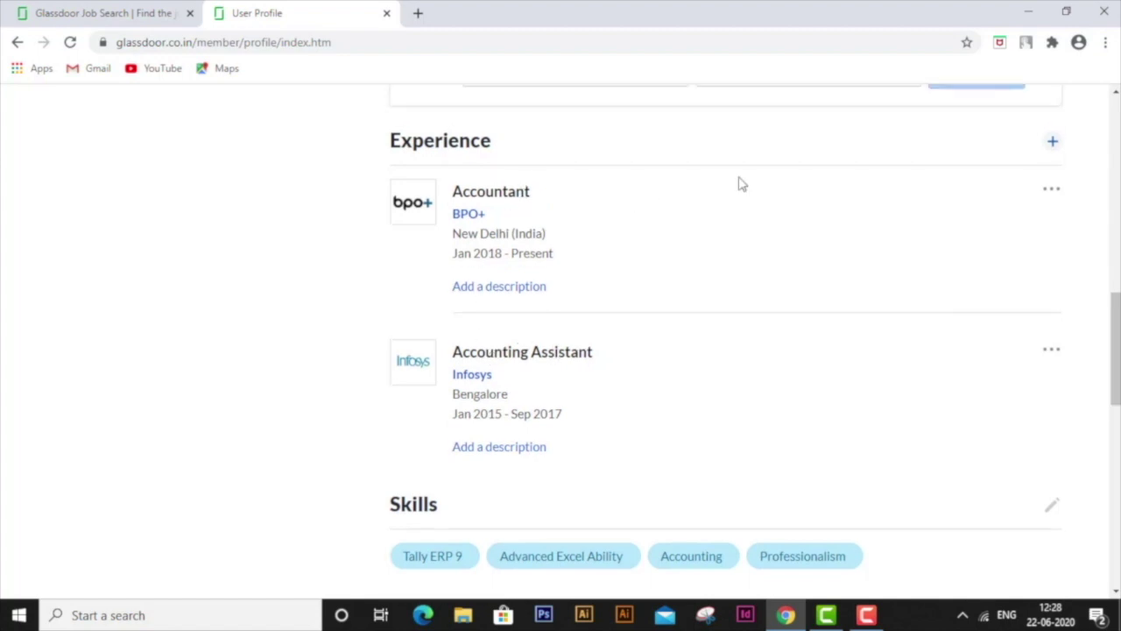
pyautogui.click(1051, 192)
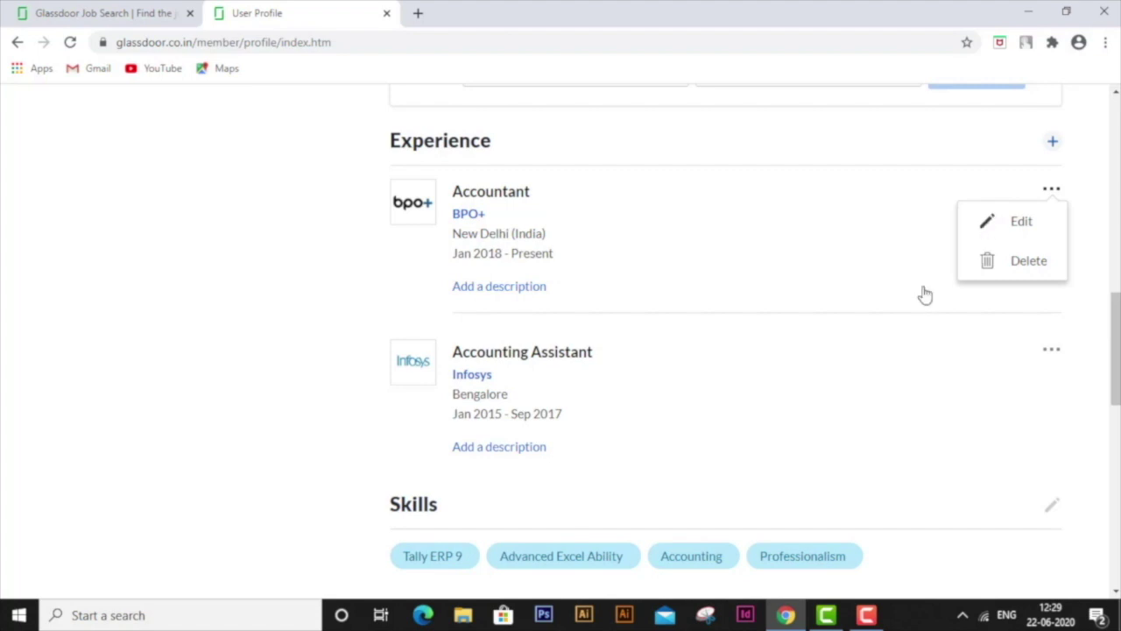
pyautogui.scroll(-4, 905, 461)
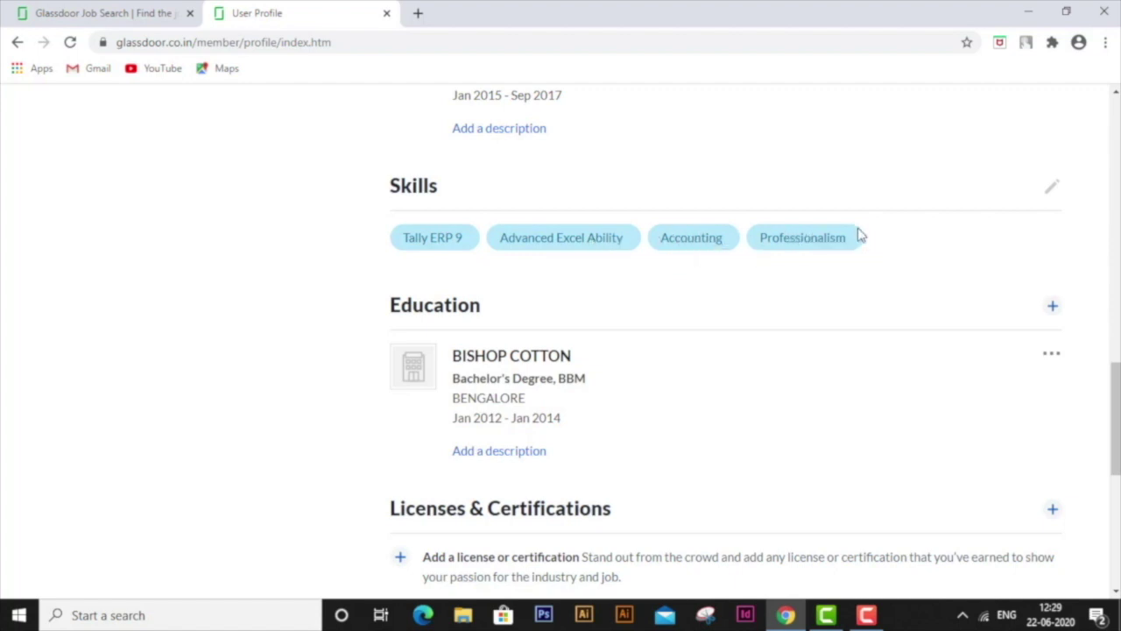
# - Add Teamwork under Areas of Expertise as a fifth skill and save the changes
pyautogui.click(1053, 190)
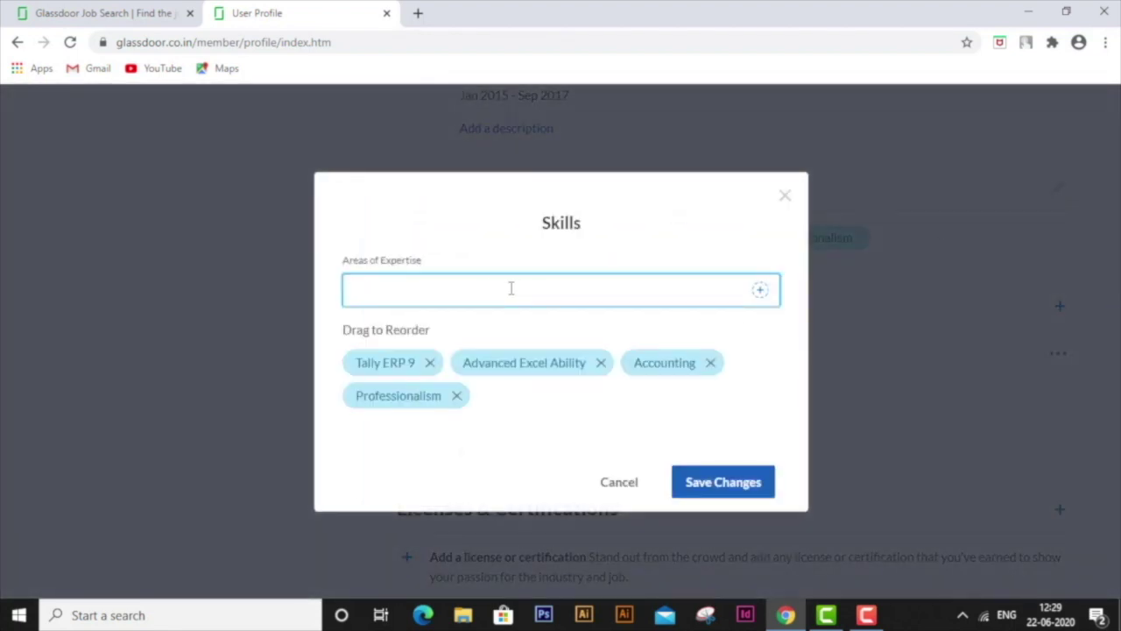
pyautogui.write('Teamwork')
pyautogui.click(761, 292)
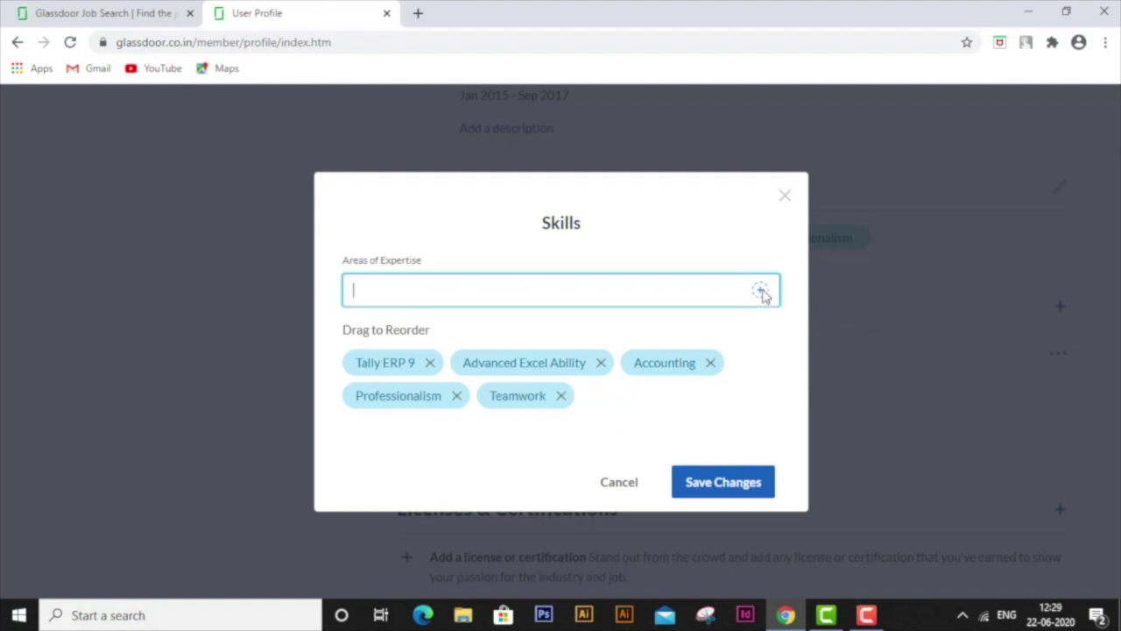
pyautogui.click(718, 491)
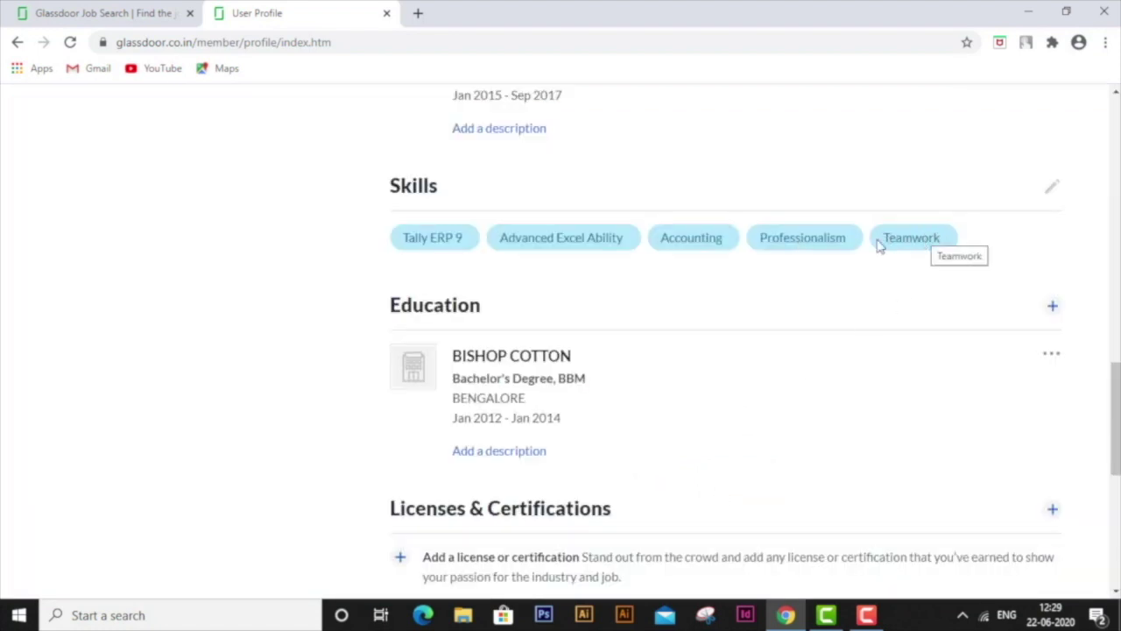
# - Open a new education entry on the profile and abandon it without saving
pyautogui.scroll(-2, 877, 361)
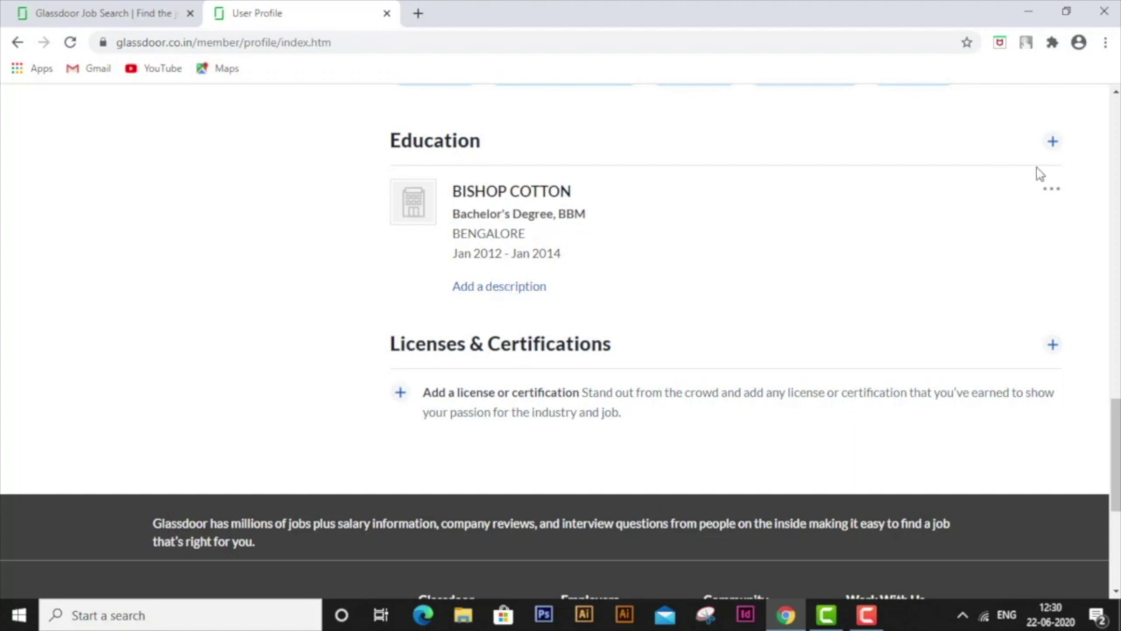
pyautogui.click(1051, 144)
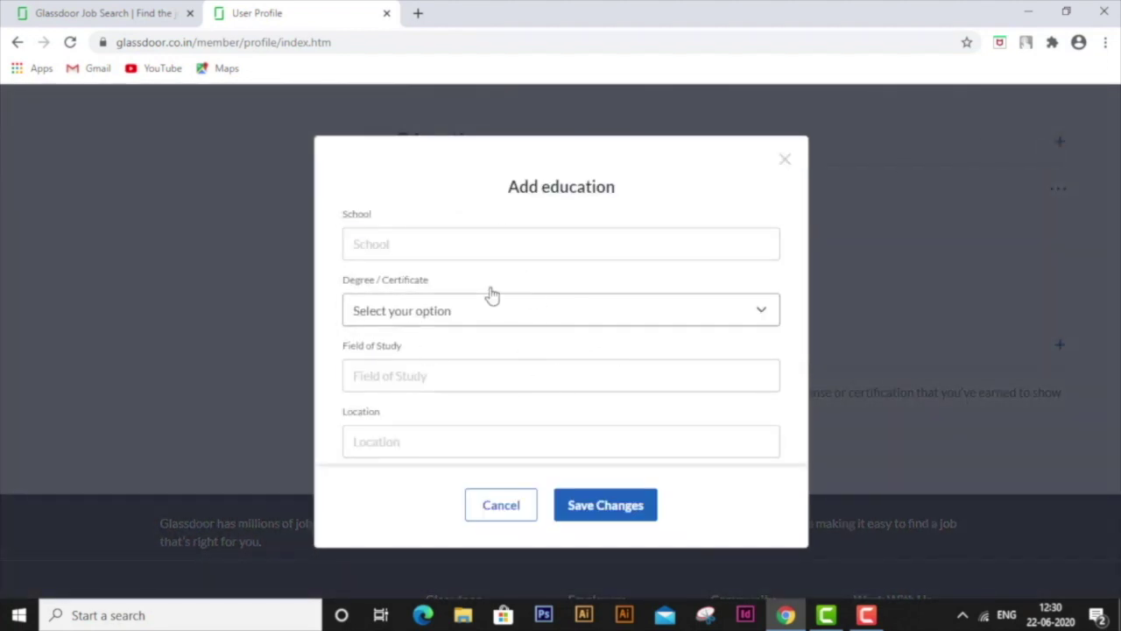
pyautogui.click(511, 517)
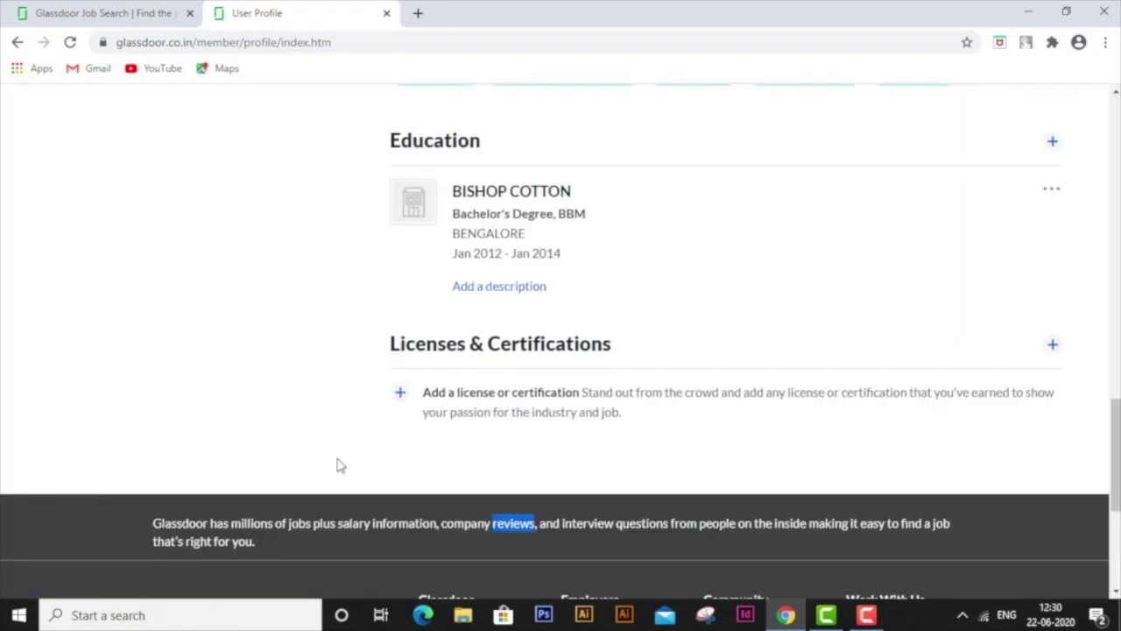
pyautogui.scroll(3, 240, 413)
pyautogui.scroll(-1, 242, 413)
pyautogui.scroll(-3, 242, 413)
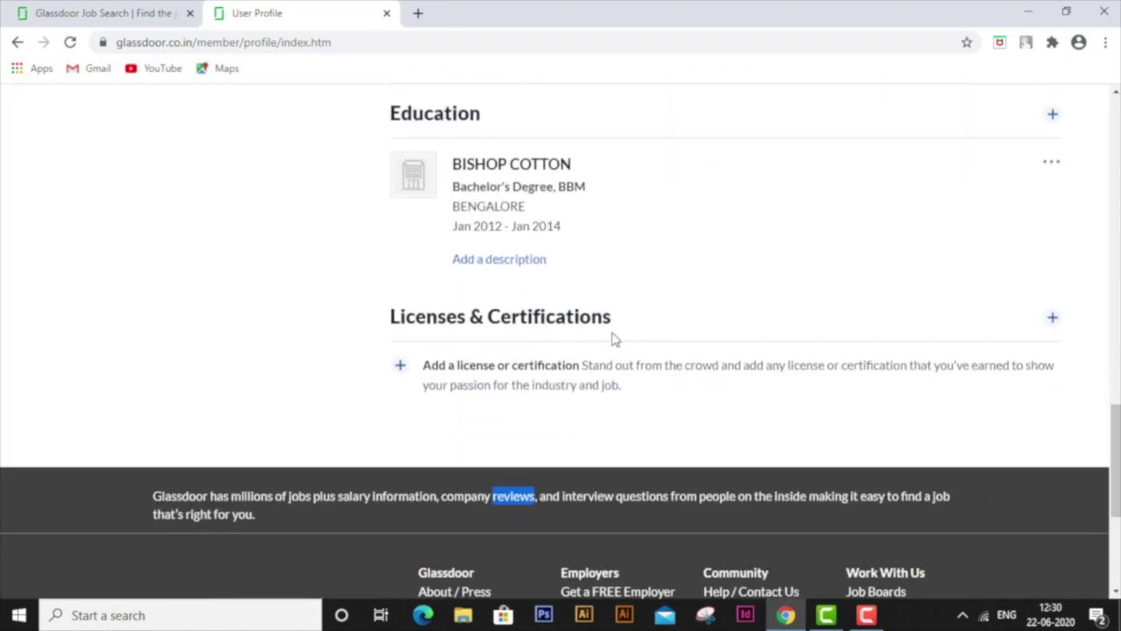
# - Start a license or certification entry, close it unsaved, and return to the page top
pyautogui.click(1052, 318)
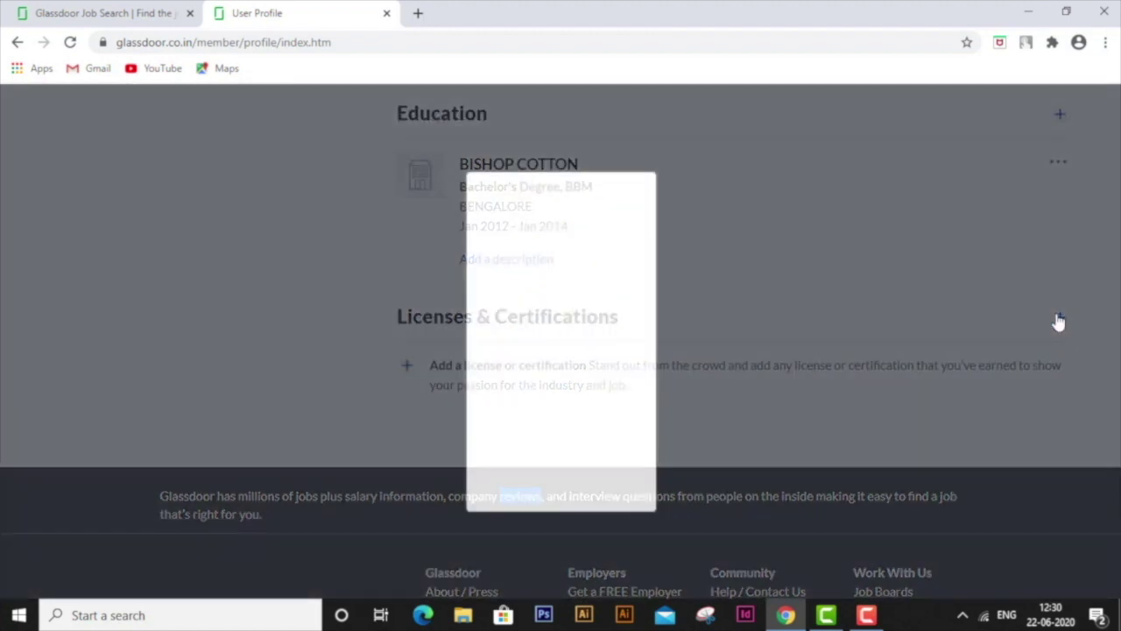
pyautogui.scroll(-1, 608, 243)
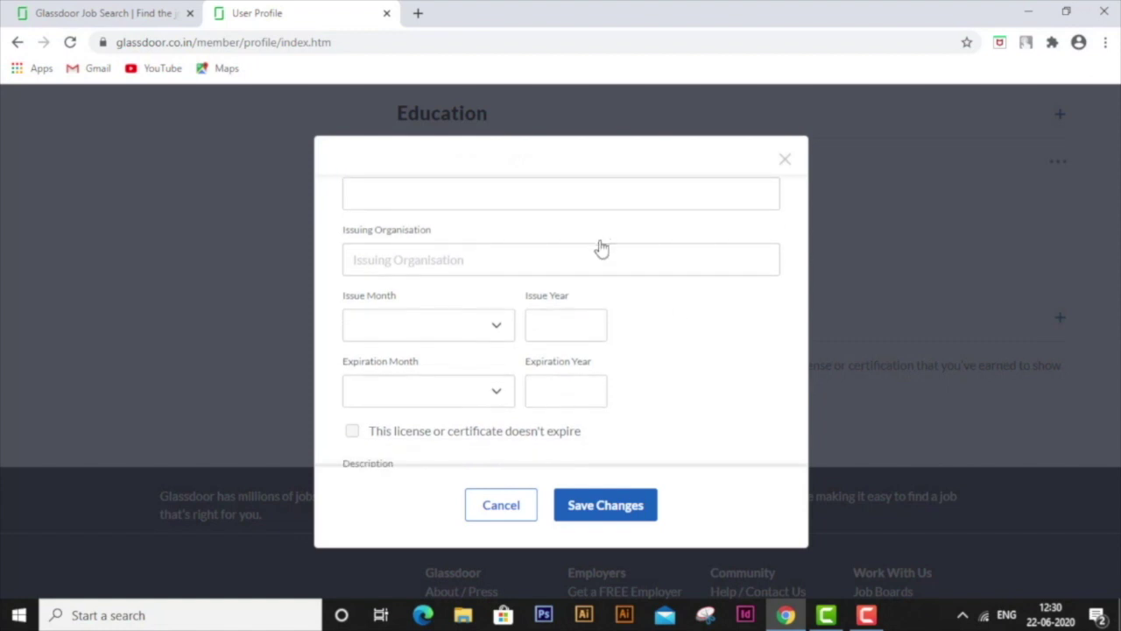
pyautogui.scroll(1, 595, 237)
pyautogui.click(522, 259)
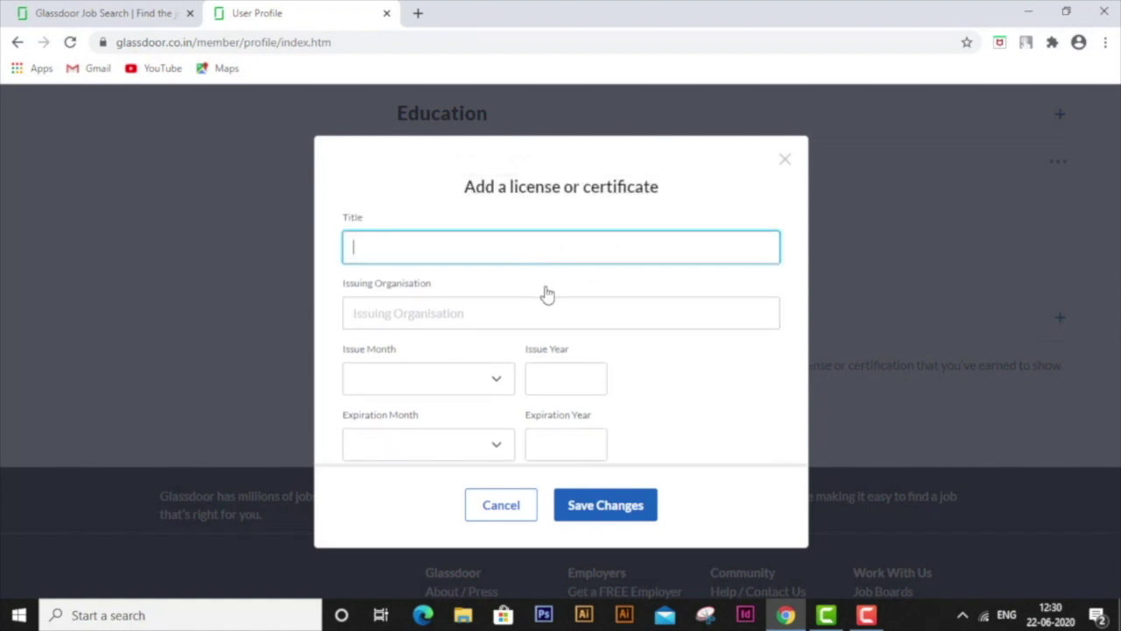
pyautogui.click(445, 311)
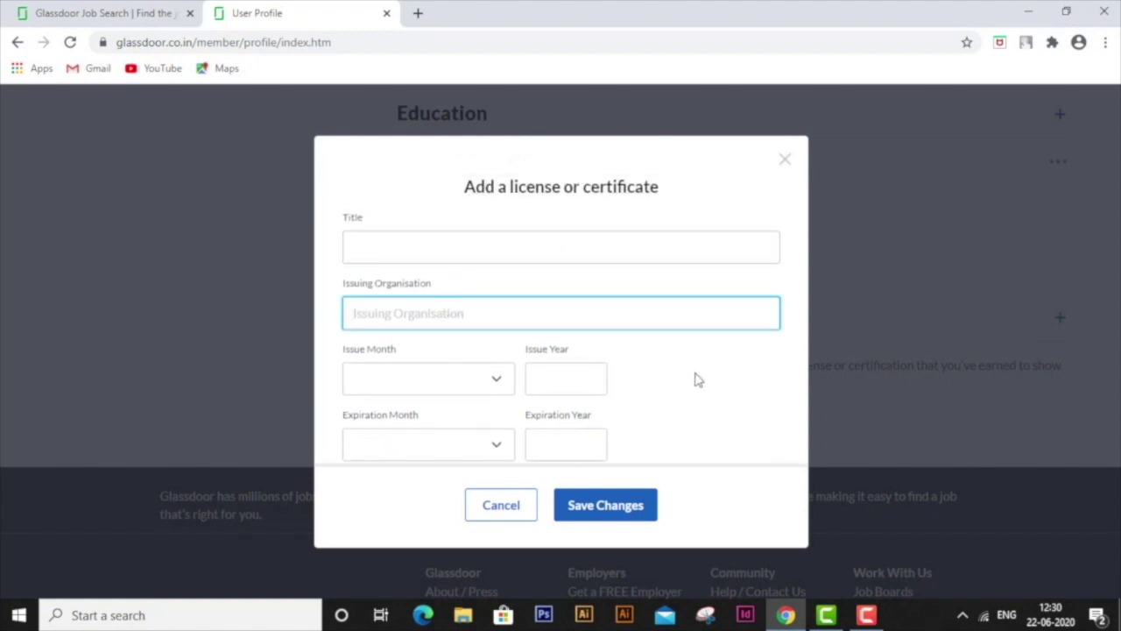
pyautogui.scroll(-2, 698, 380)
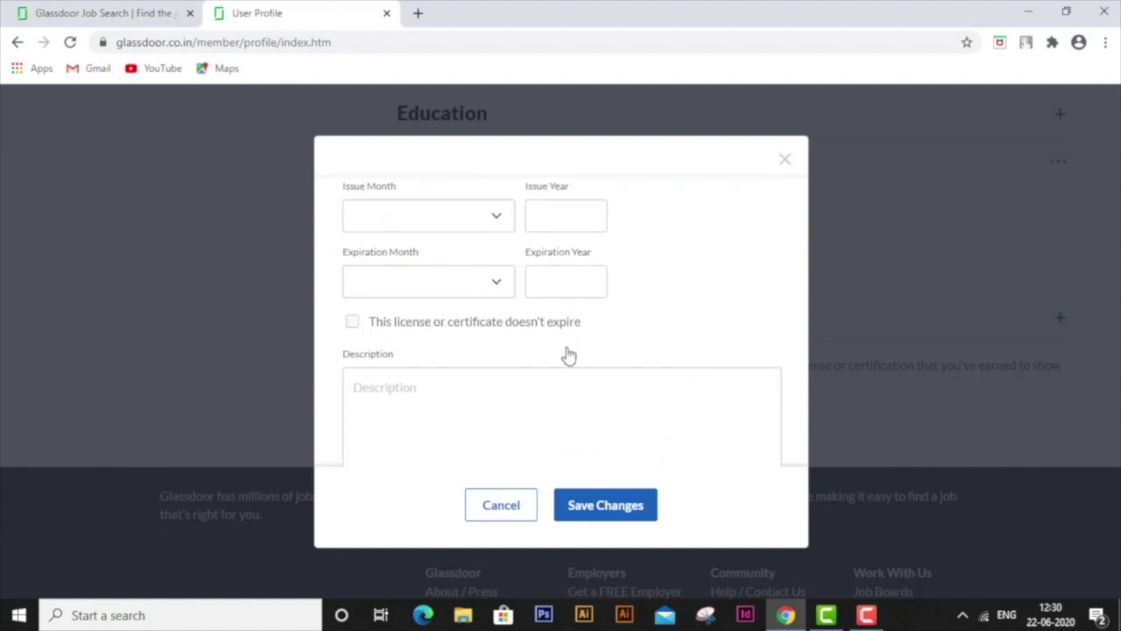
pyautogui.click(477, 516)
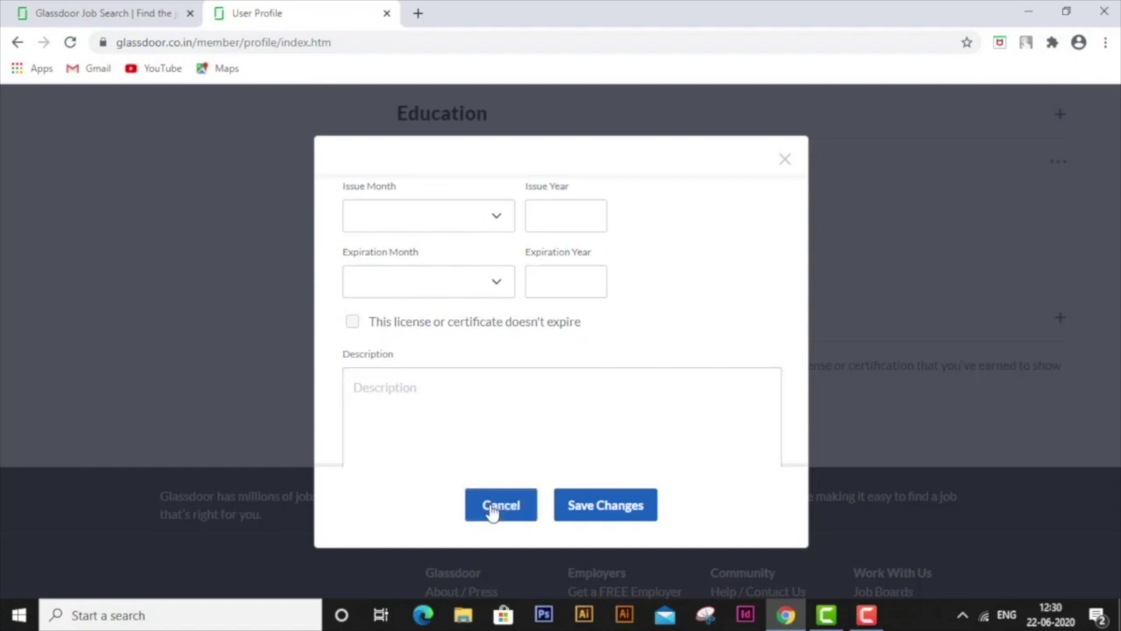
pyautogui.click(492, 512)
pyautogui.scroll(8, 238, 338)
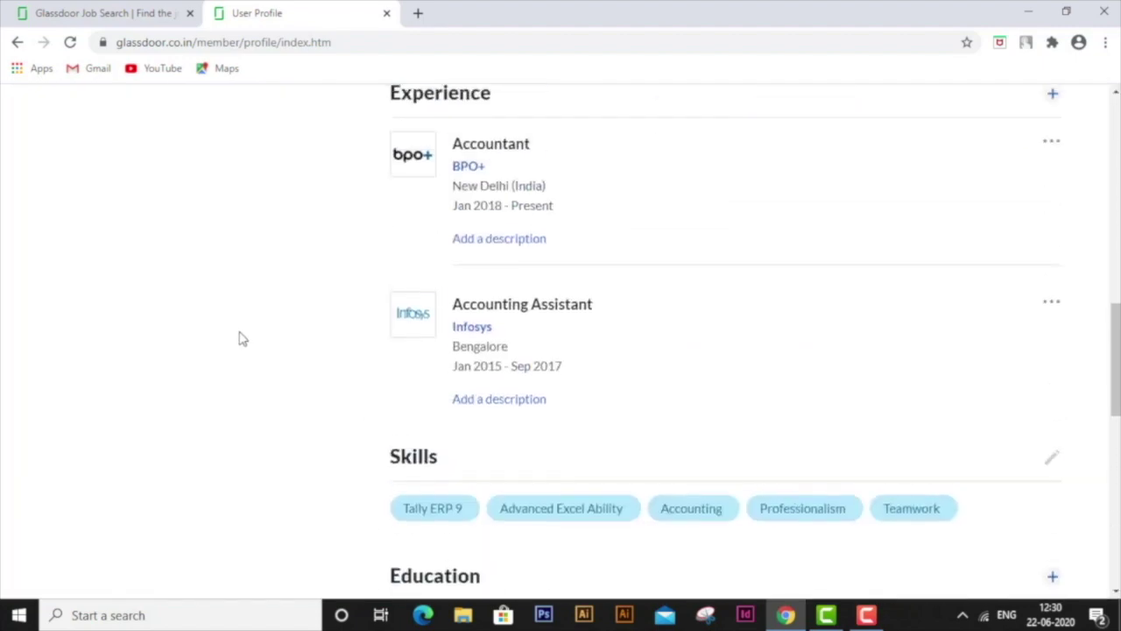
pyautogui.scroll(7, 238, 338)
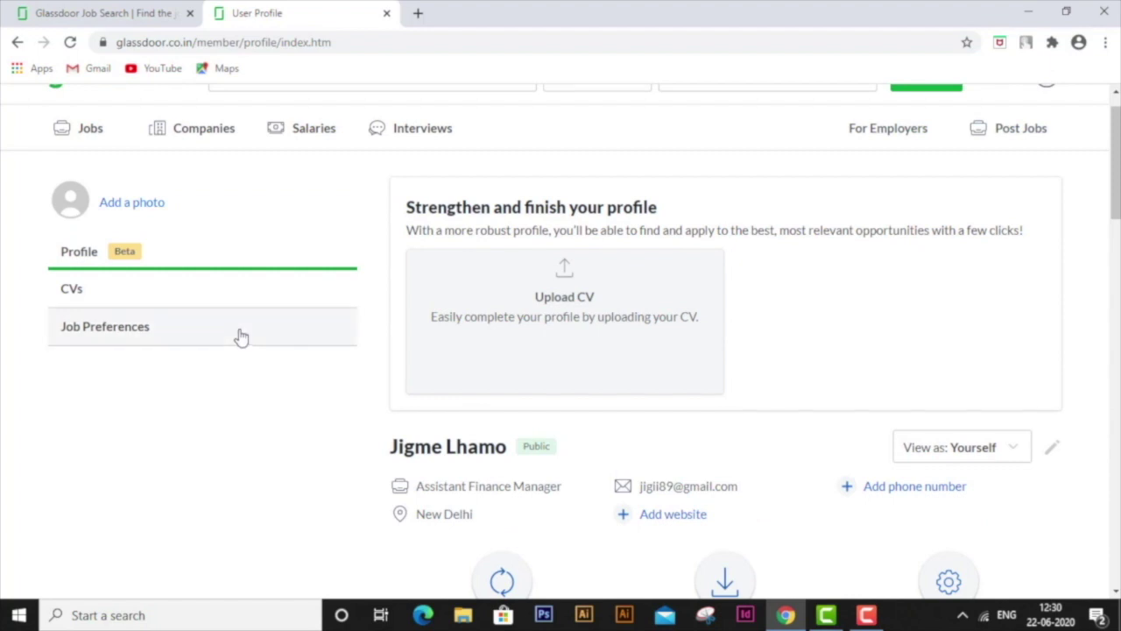
# - Go to Job Preferences from CVs and set the job search status to Actively looking
pyautogui.click(96, 294)
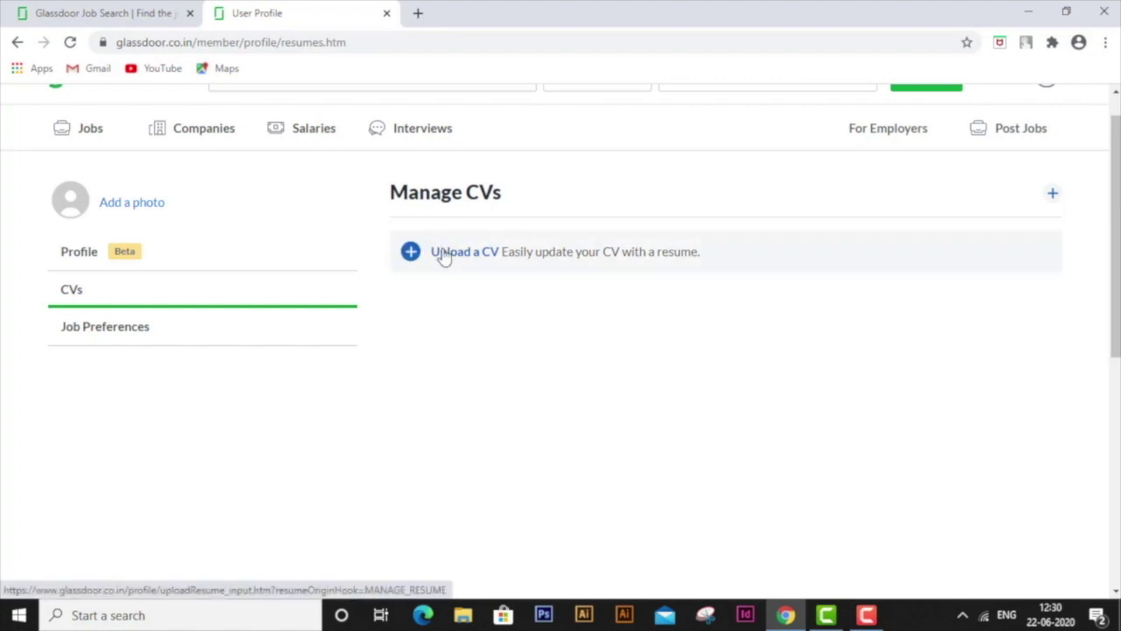
pyautogui.click(137, 333)
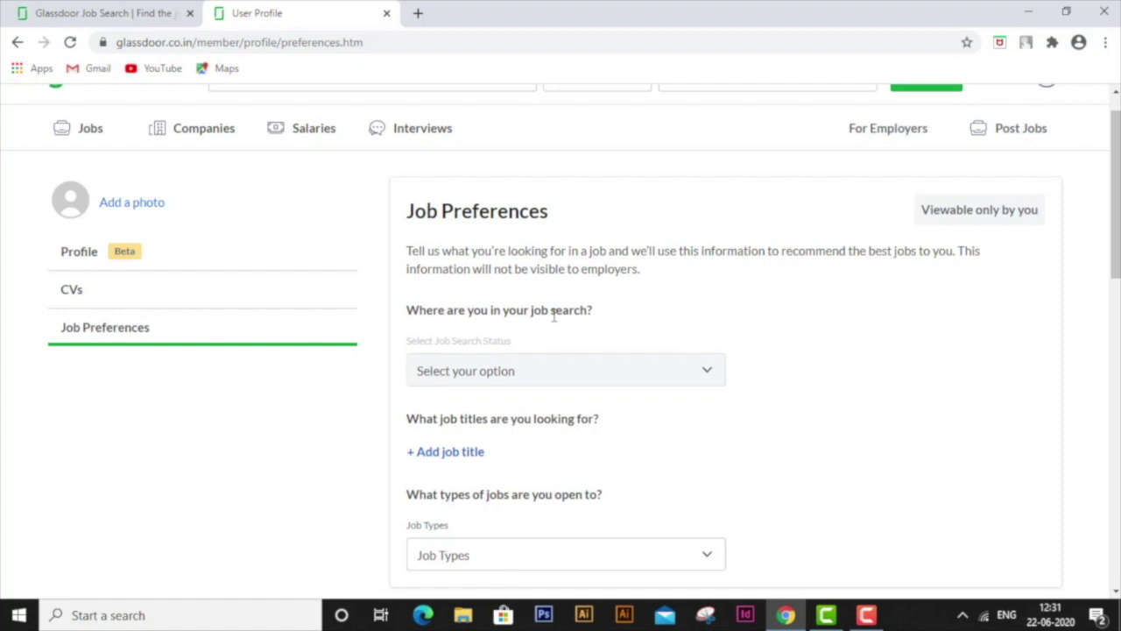
pyautogui.click(500, 374)
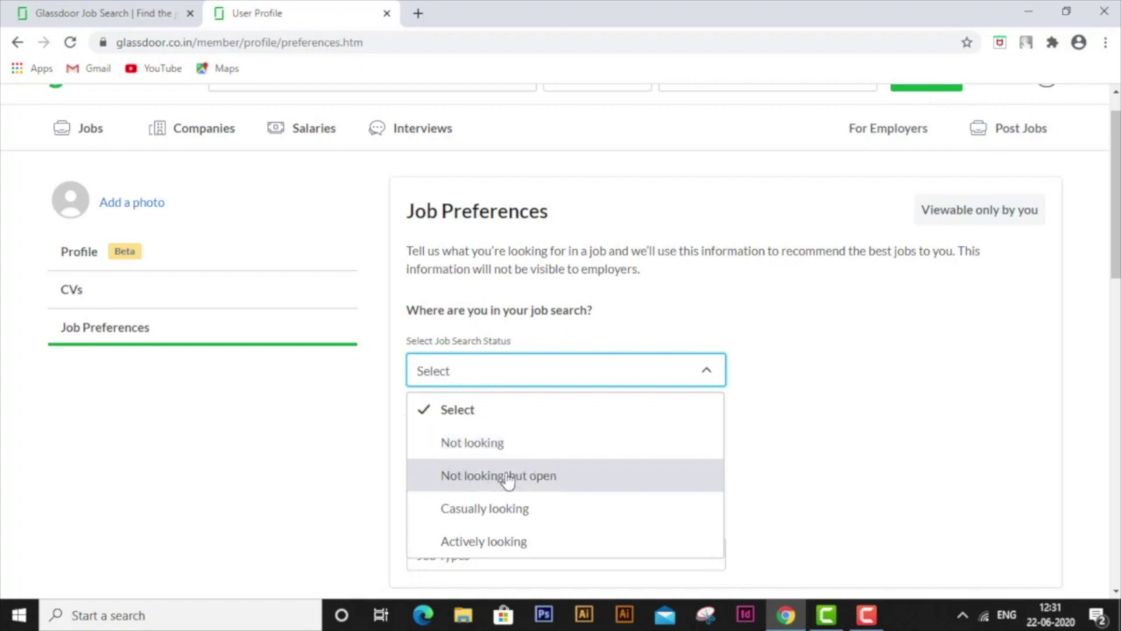
pyautogui.click(470, 543)
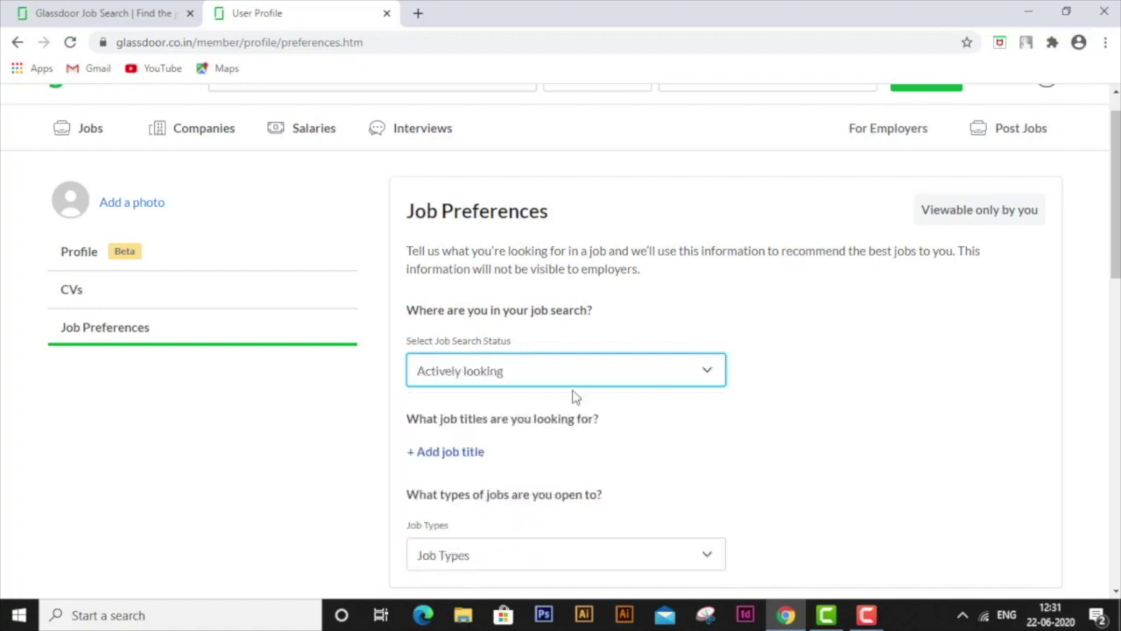
pyautogui.scroll(-1, 651, 433)
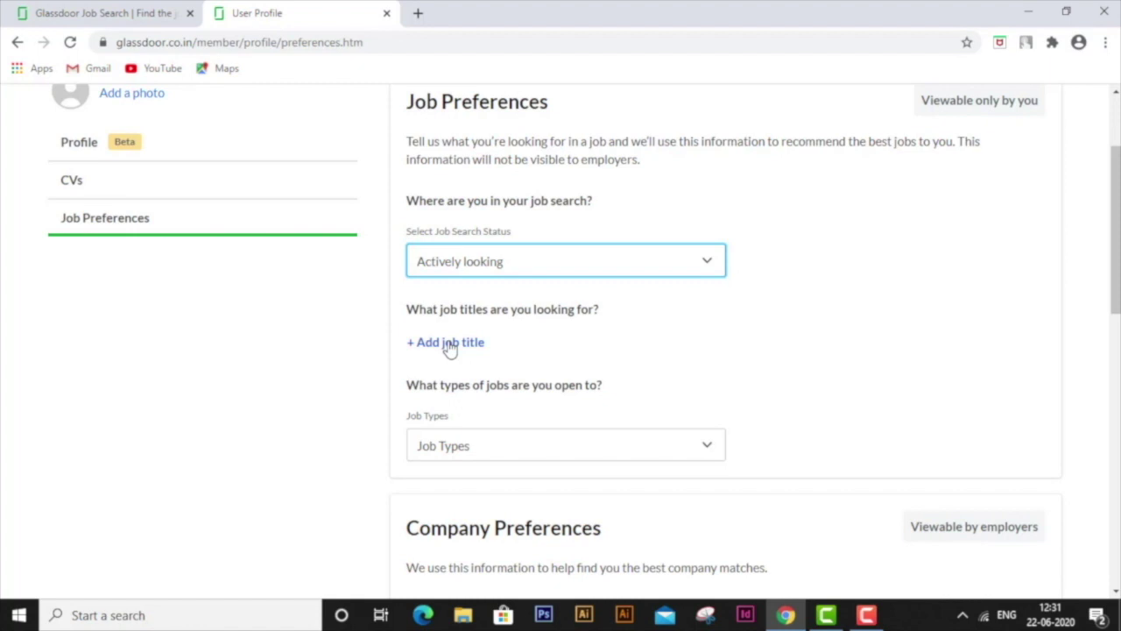
# - Add Finance Manager as the desired job title and apply Full-time as the job type
pyautogui.click(449, 343)
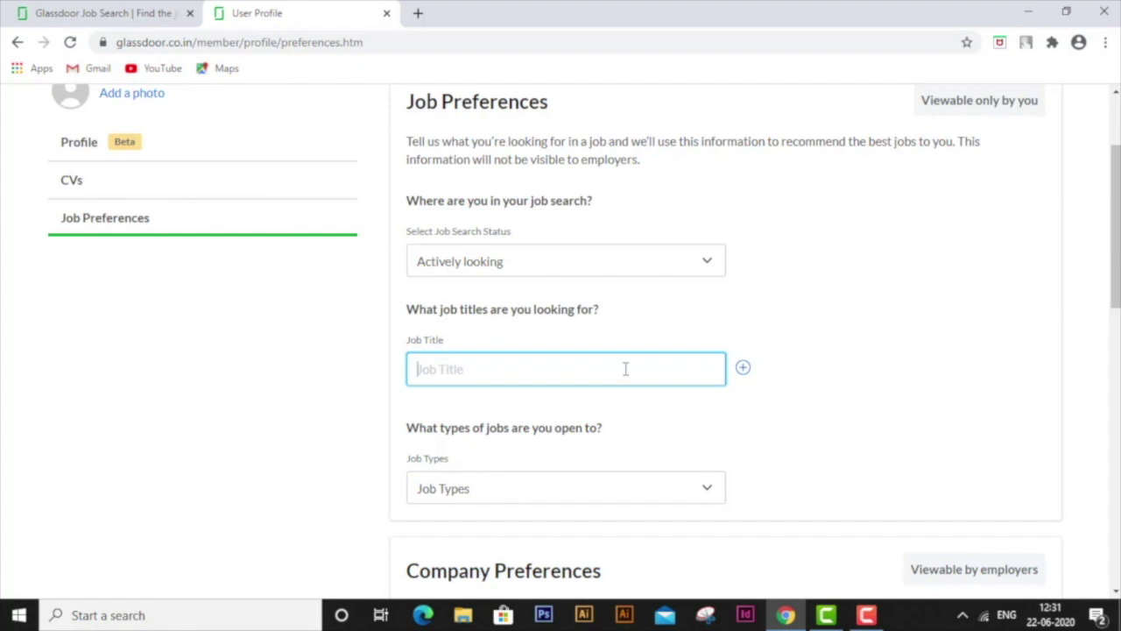
pyautogui.write('Finance Manager')
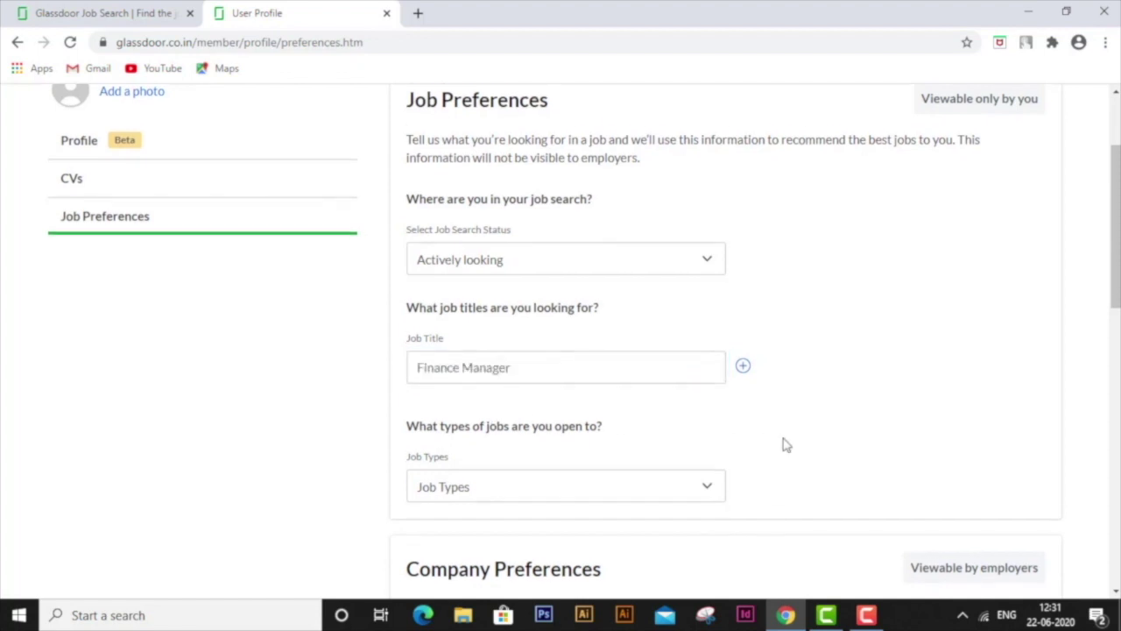
pyautogui.scroll(-3, 783, 445)
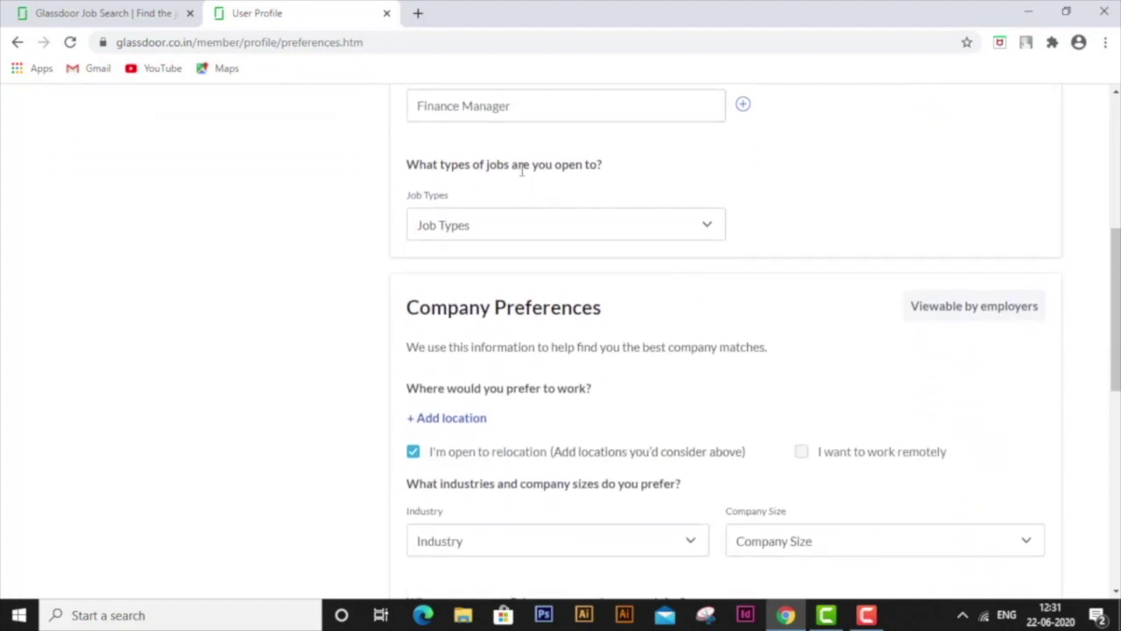
pyautogui.click(608, 227)
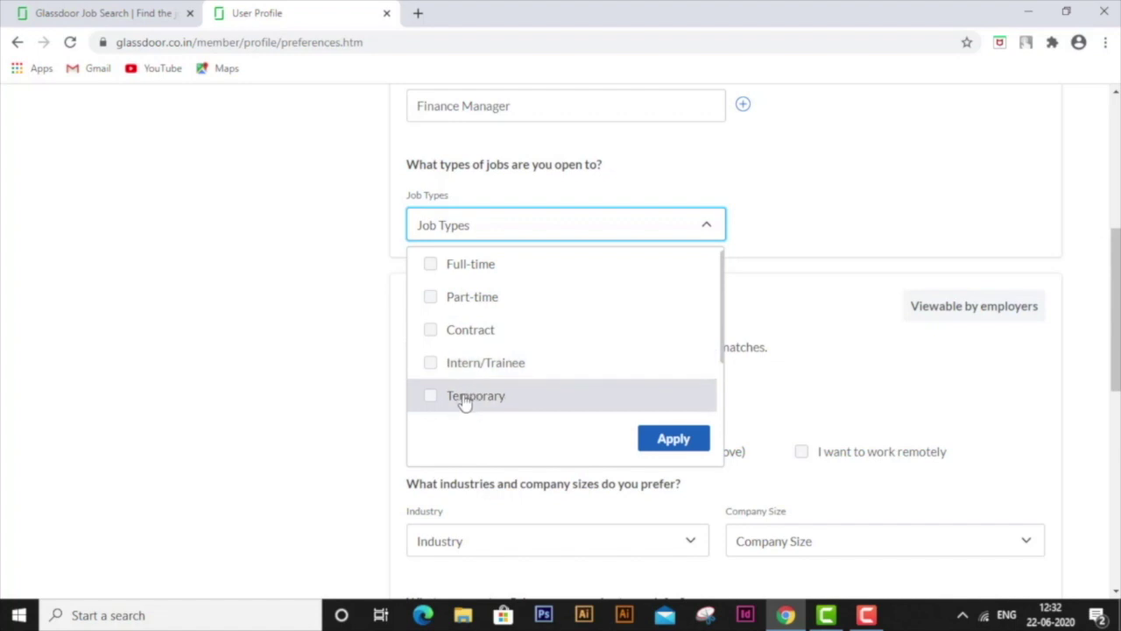
pyautogui.click(433, 264)
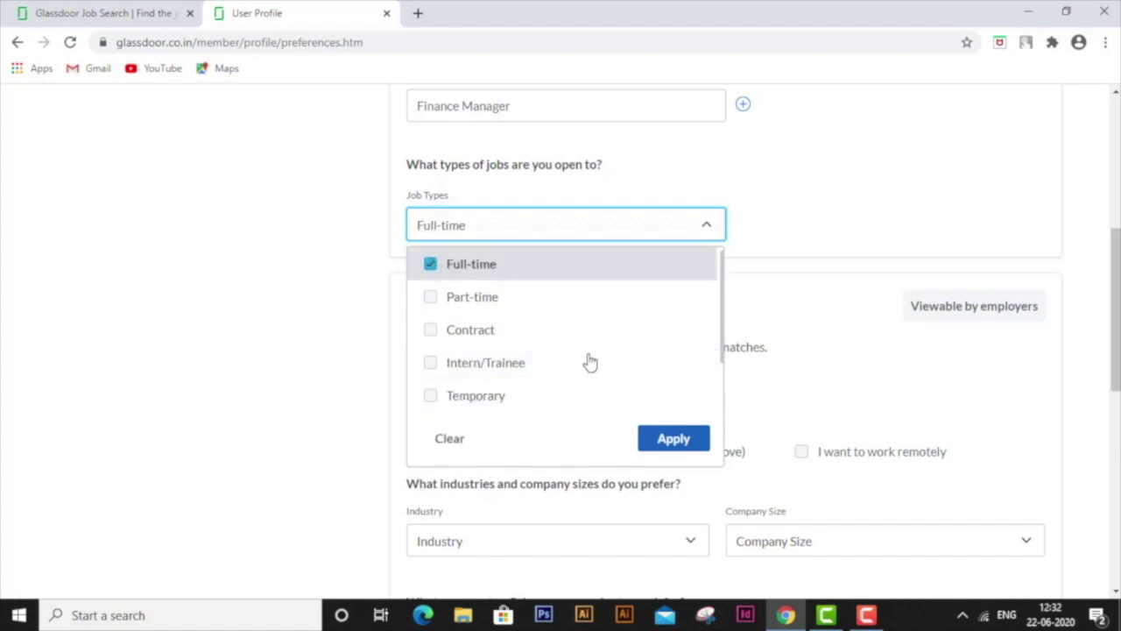
pyautogui.click(677, 445)
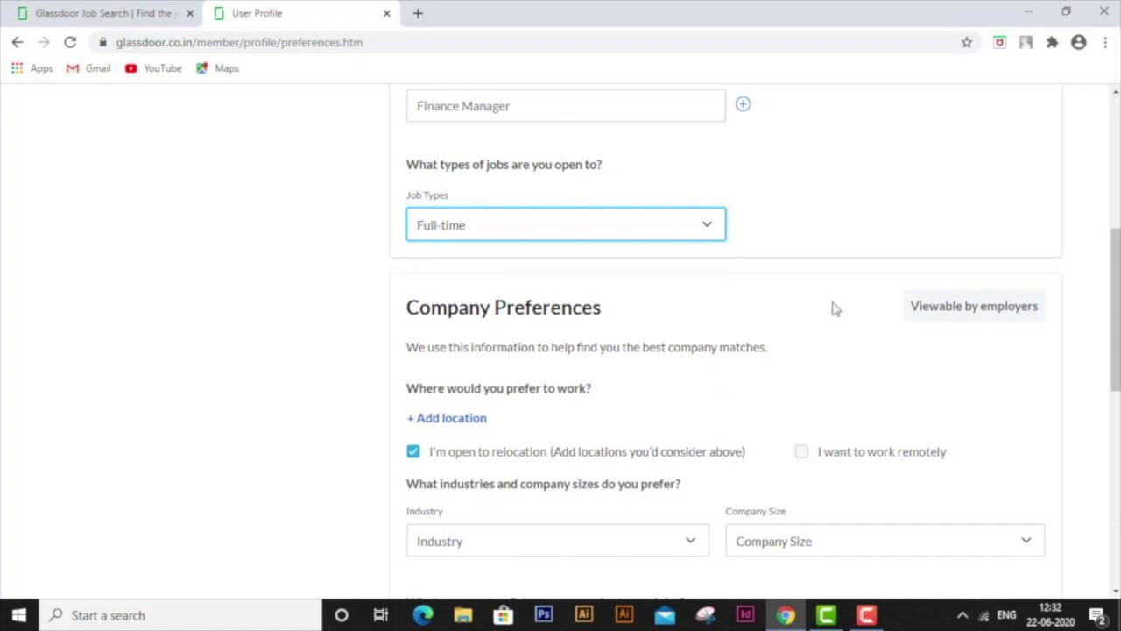
# - Start a preferred work location, then toggle open-to-relocation off and back on
pyautogui.scroll(-2, 834, 308)
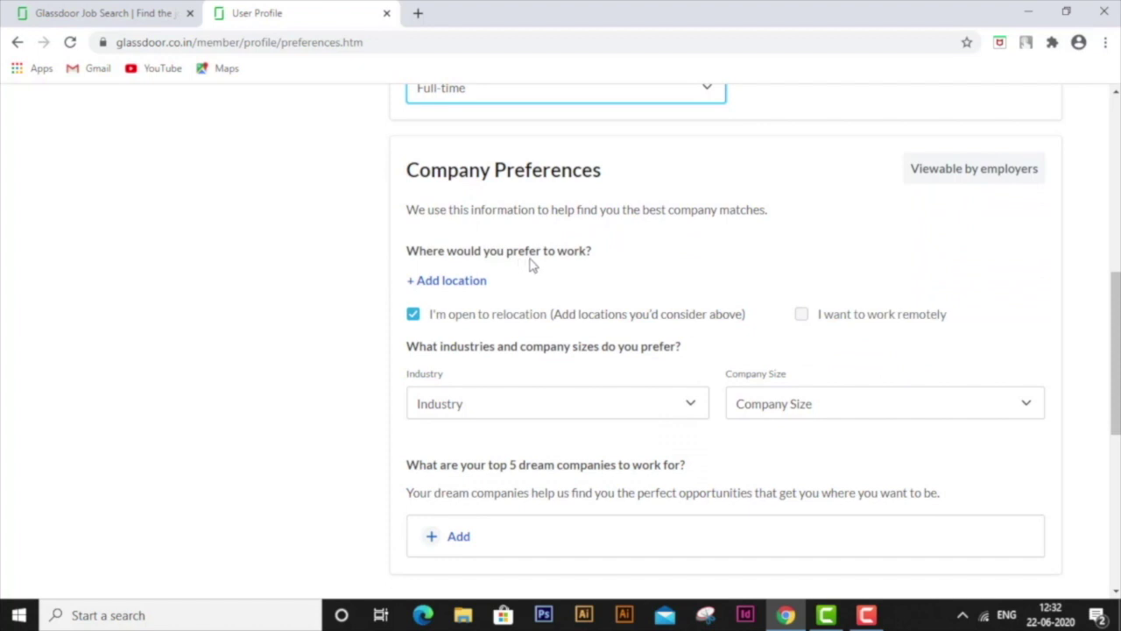
pyautogui.scroll(-1, 508, 284)
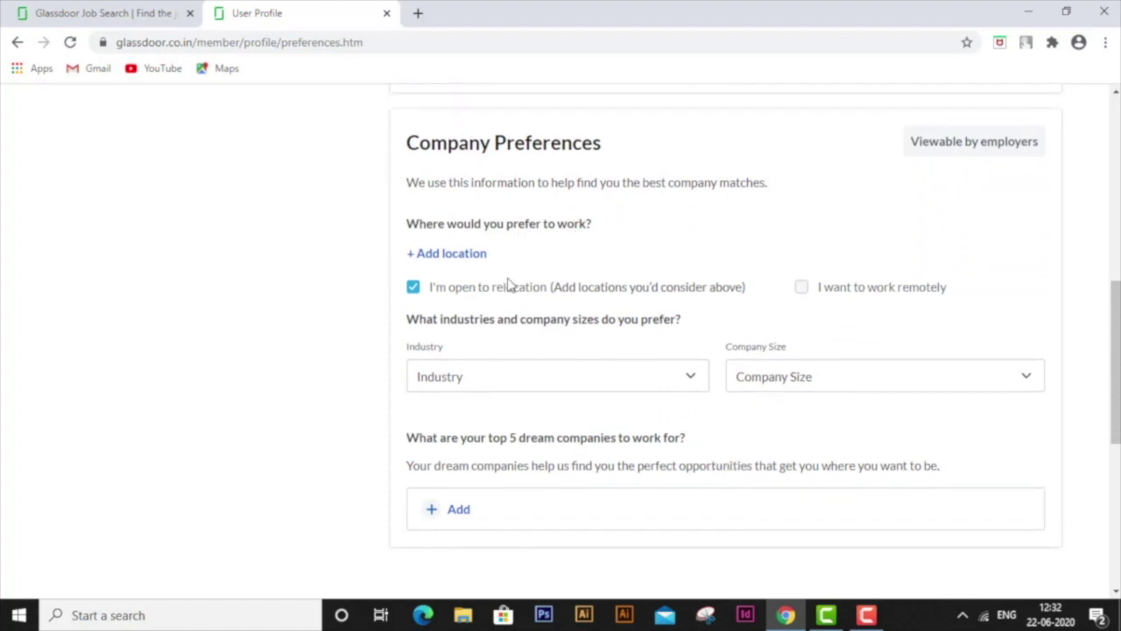
pyautogui.click(449, 256)
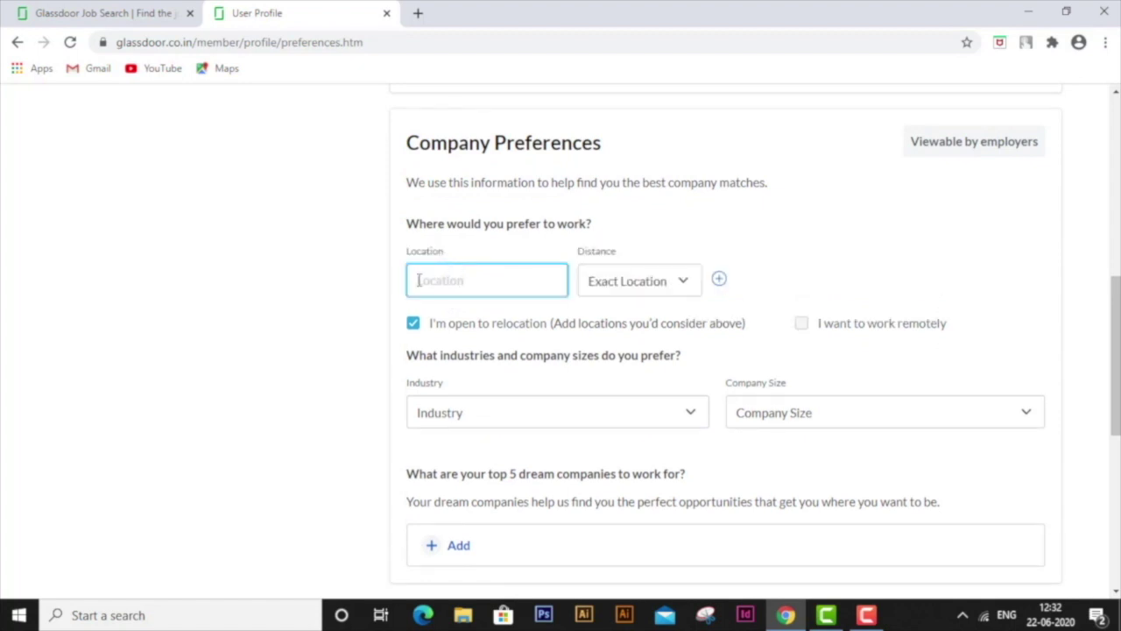
pyautogui.scroll(-1, 473, 307)
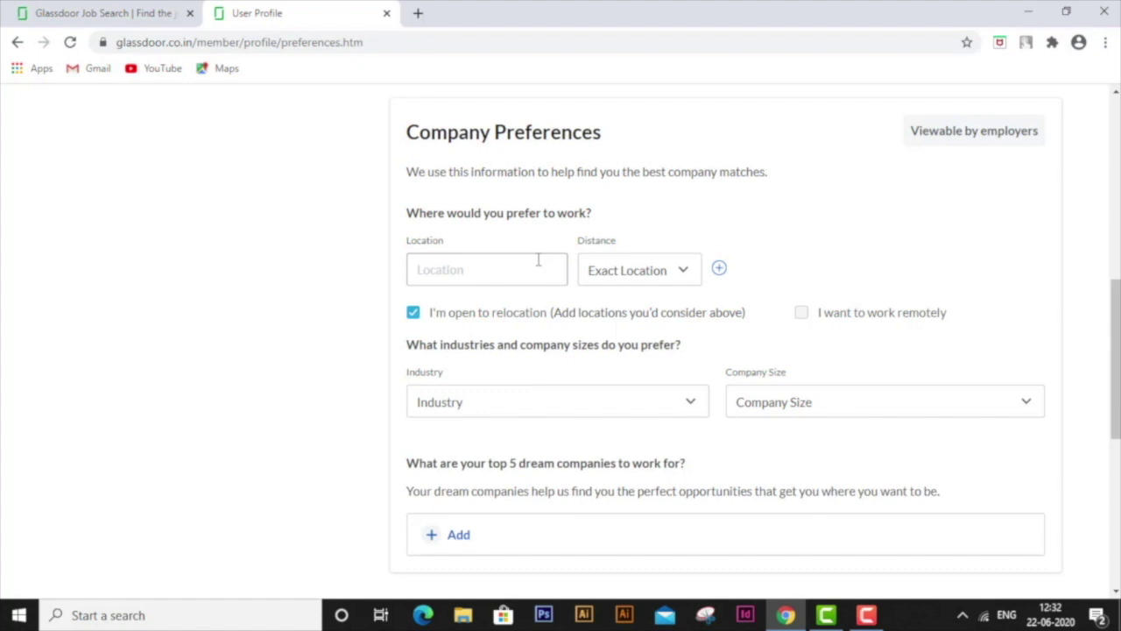
pyautogui.click(412, 313)
pyautogui.click(412, 314)
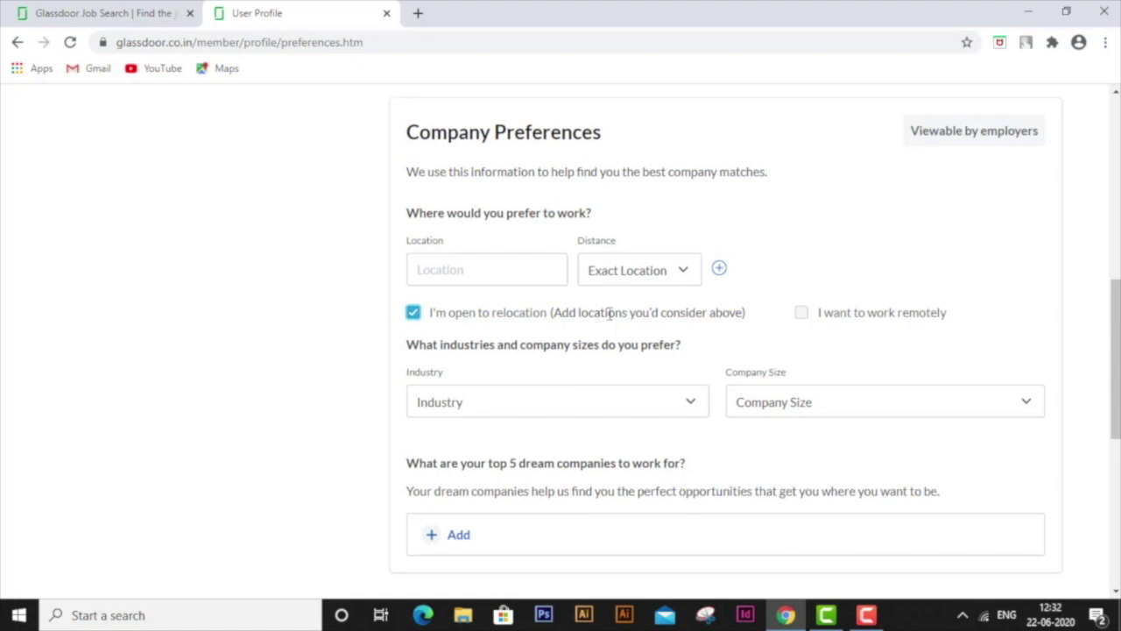
pyautogui.scroll(-2, 610, 313)
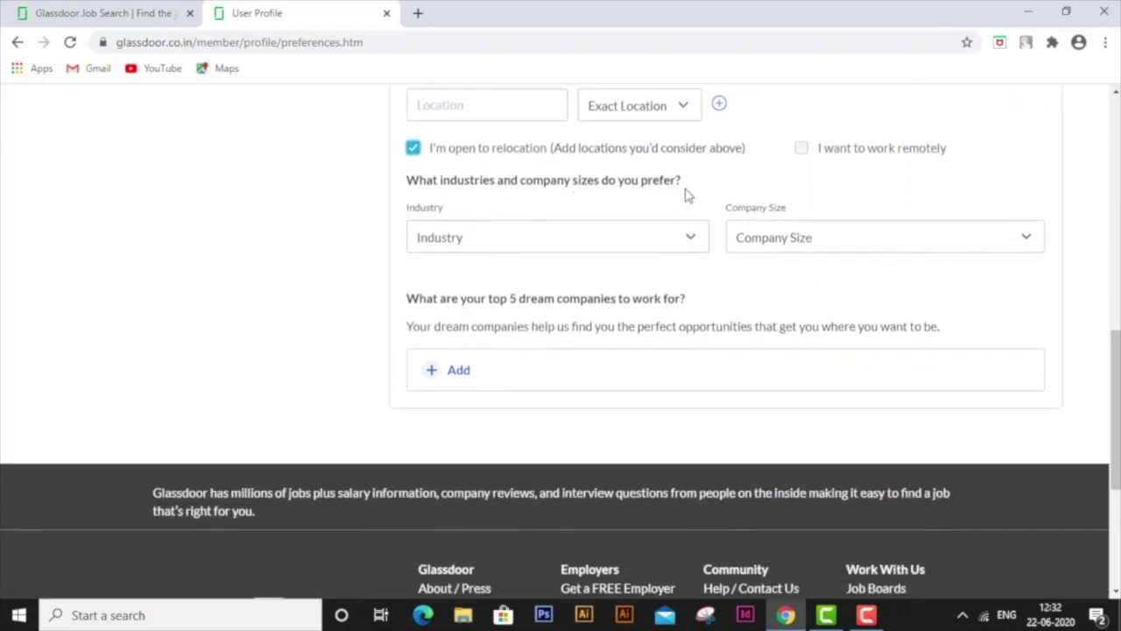
# - Dismiss the Industry list unchosen, then open an empty top-5 dream company entry
pyautogui.click(565, 237)
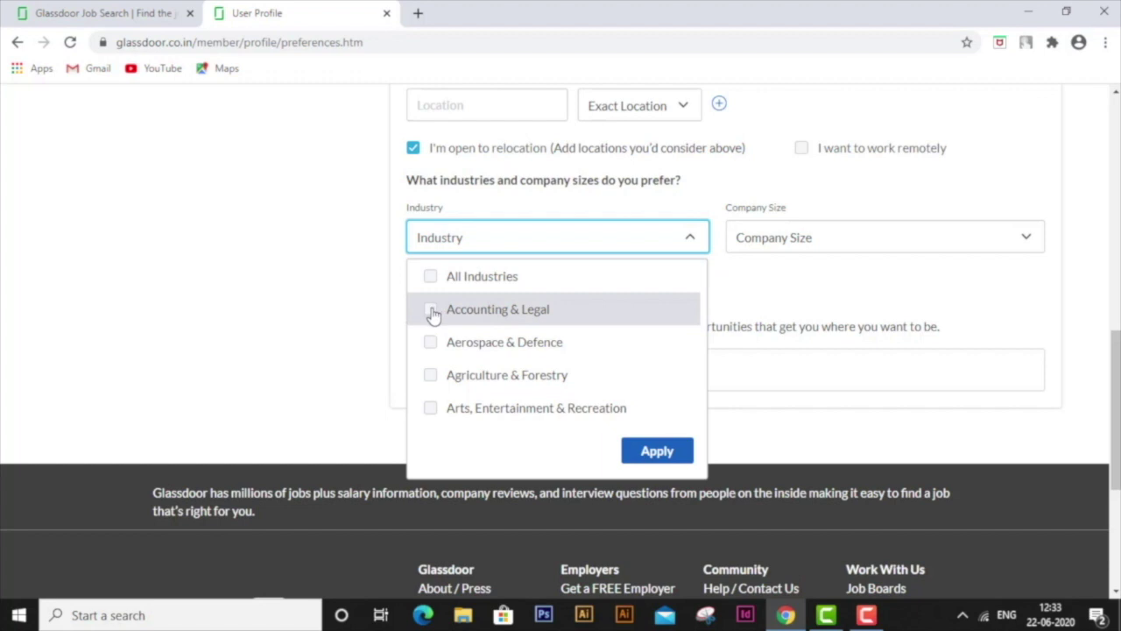
pyautogui.press('Escape')
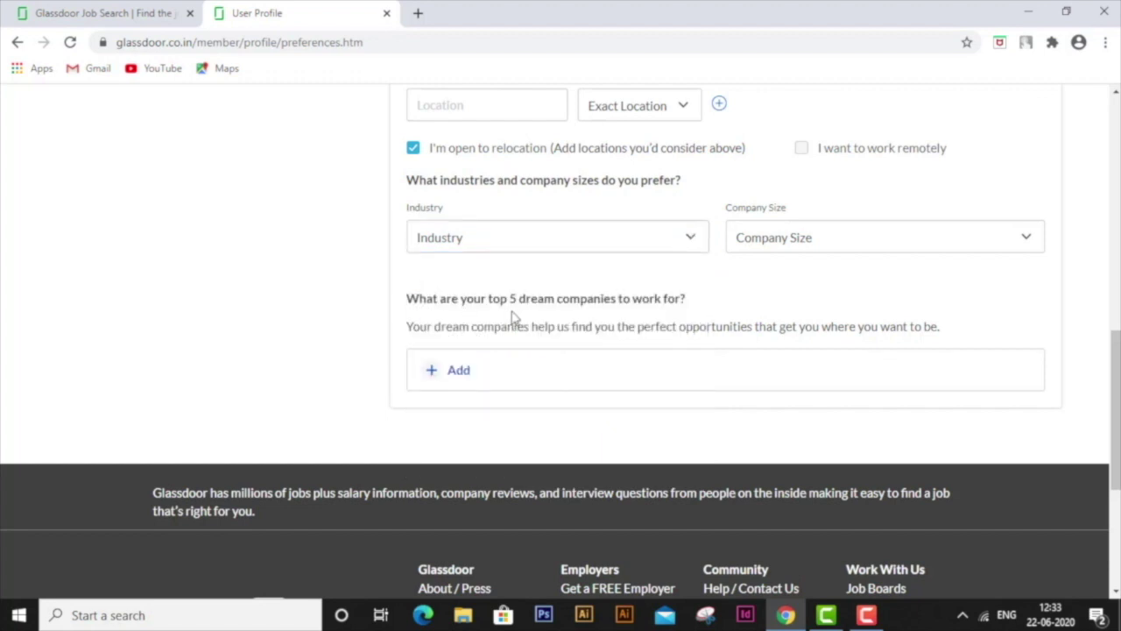
pyautogui.click(458, 372)
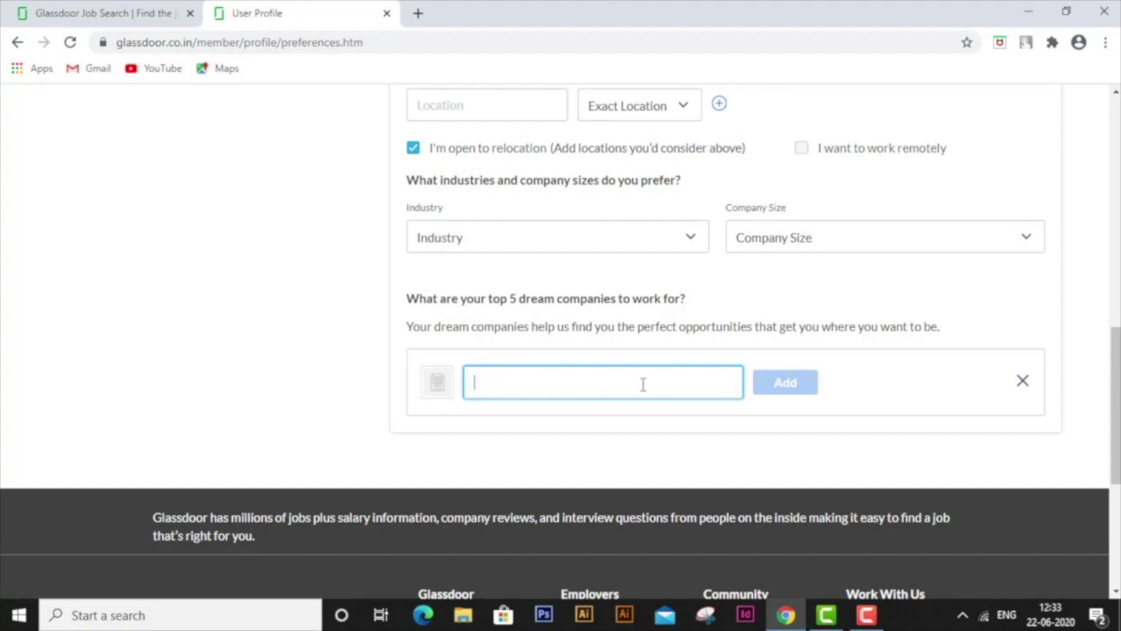
pyautogui.click(350, 377)
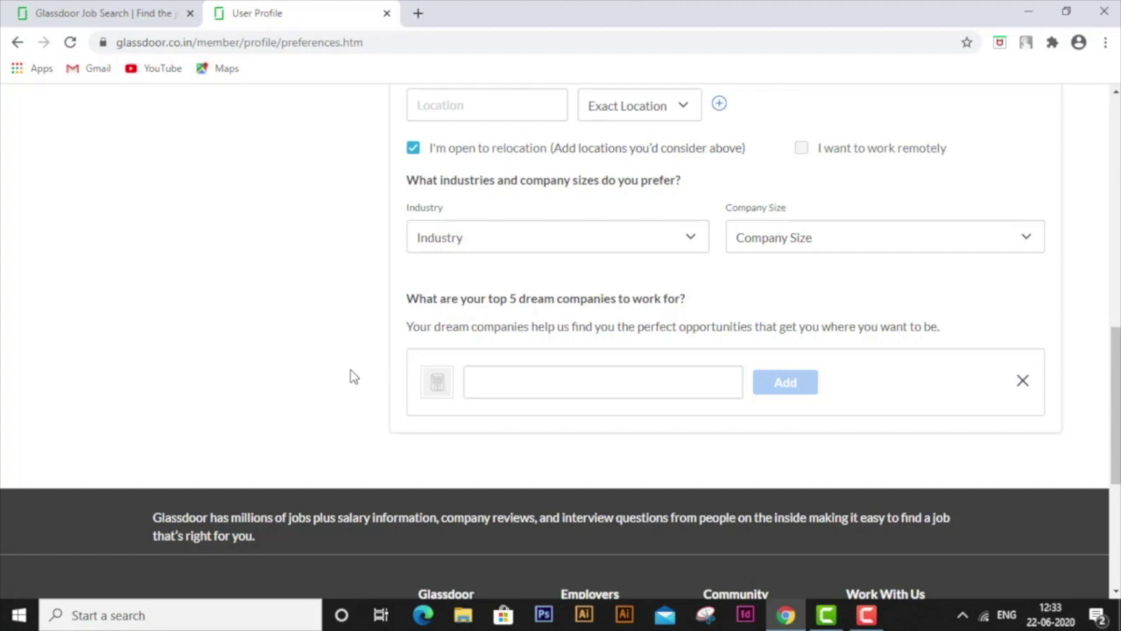
pyautogui.scroll(10, 350, 376)
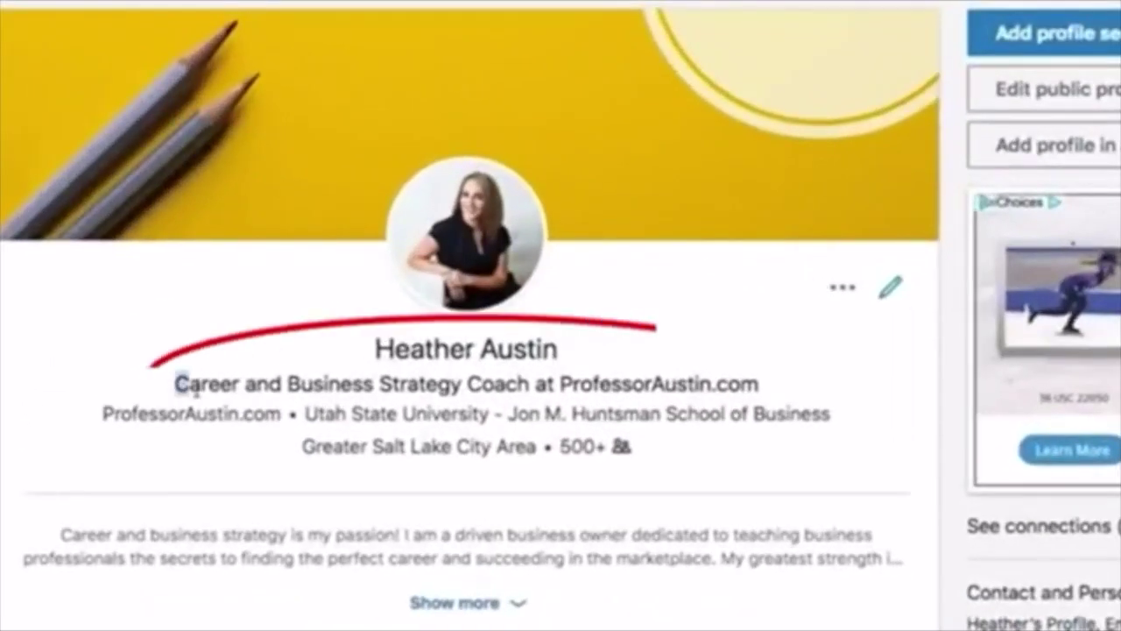
# - Select the headline text on the profile and again in the Edit intro form
pyautogui.moveTo(312, 288); pyautogui.dragTo(366, 303)
pyautogui.moveTo(285, 413); pyautogui.dragTo(761, 386)
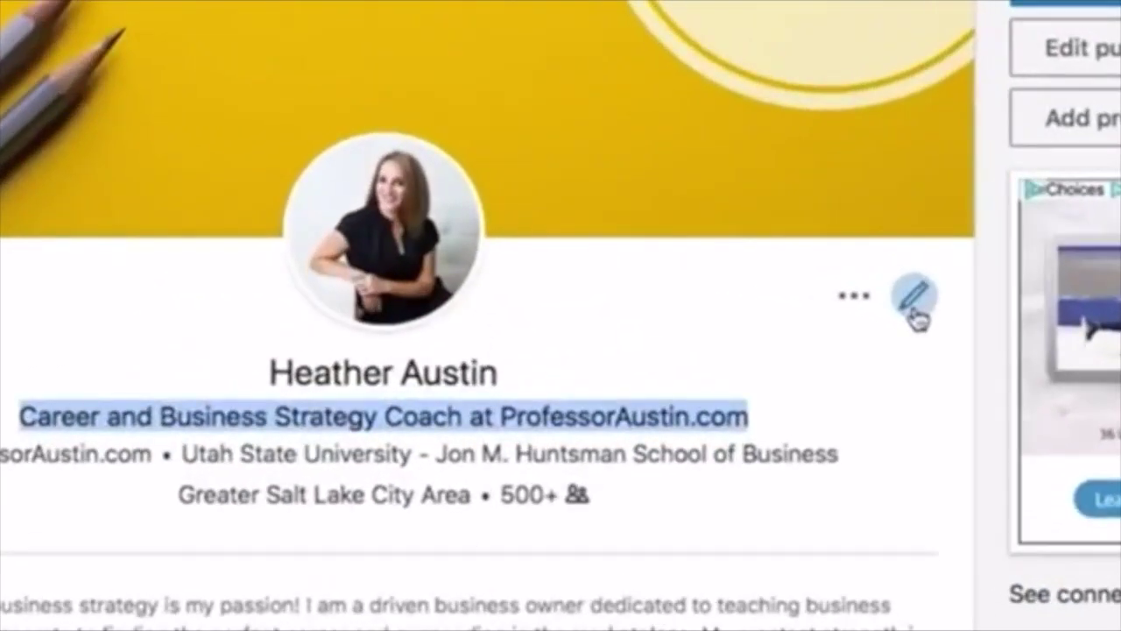
pyautogui.click(914, 302)
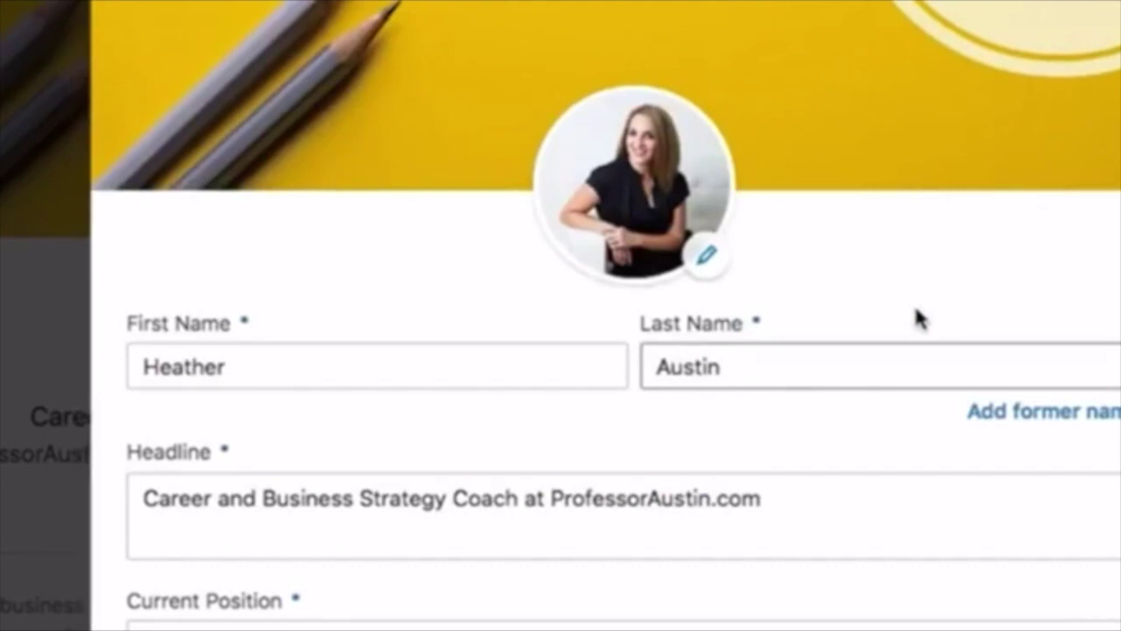
pyautogui.click(773, 496)
pyautogui.moveTo(773, 496); pyautogui.dragTo(550, 506)
pyautogui.click(239, 522)
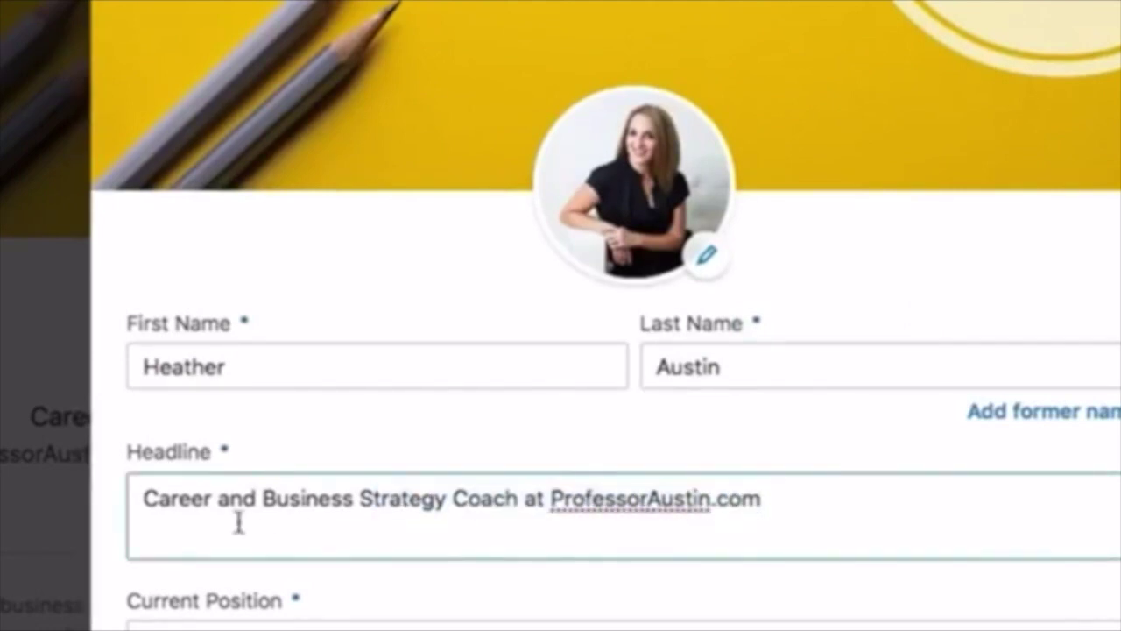
pyautogui.tripleClick(142, 503)
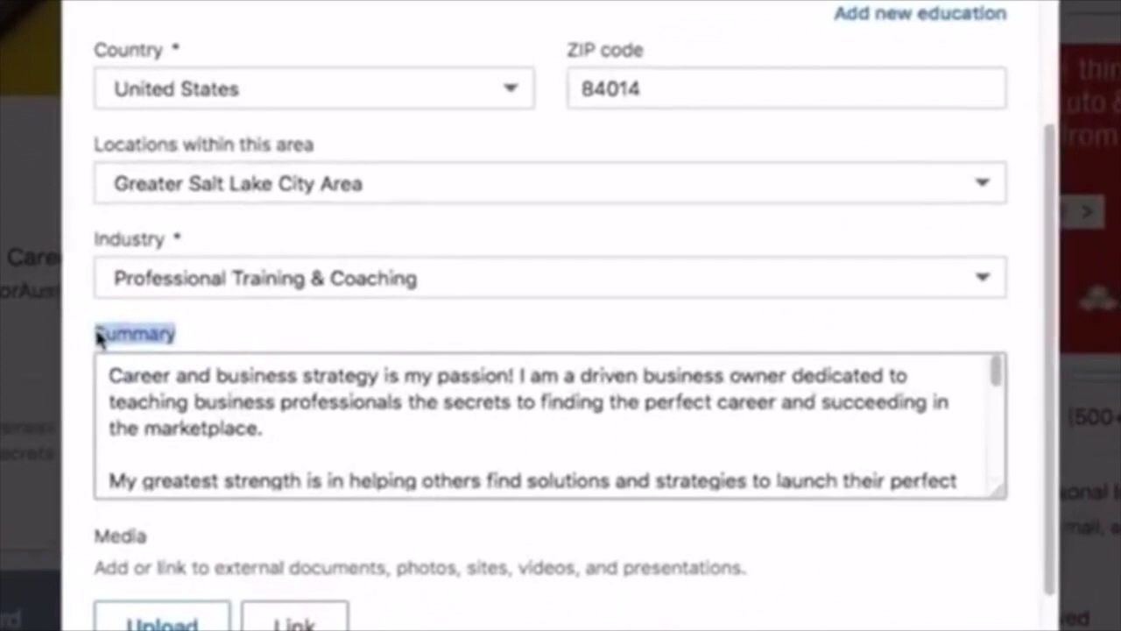
# - Select the summary's first paragraph and scroll through the rest of the summary
pyautogui.click(267, 428)
pyautogui.moveTo(262, 427); pyautogui.dragTo(102, 376)
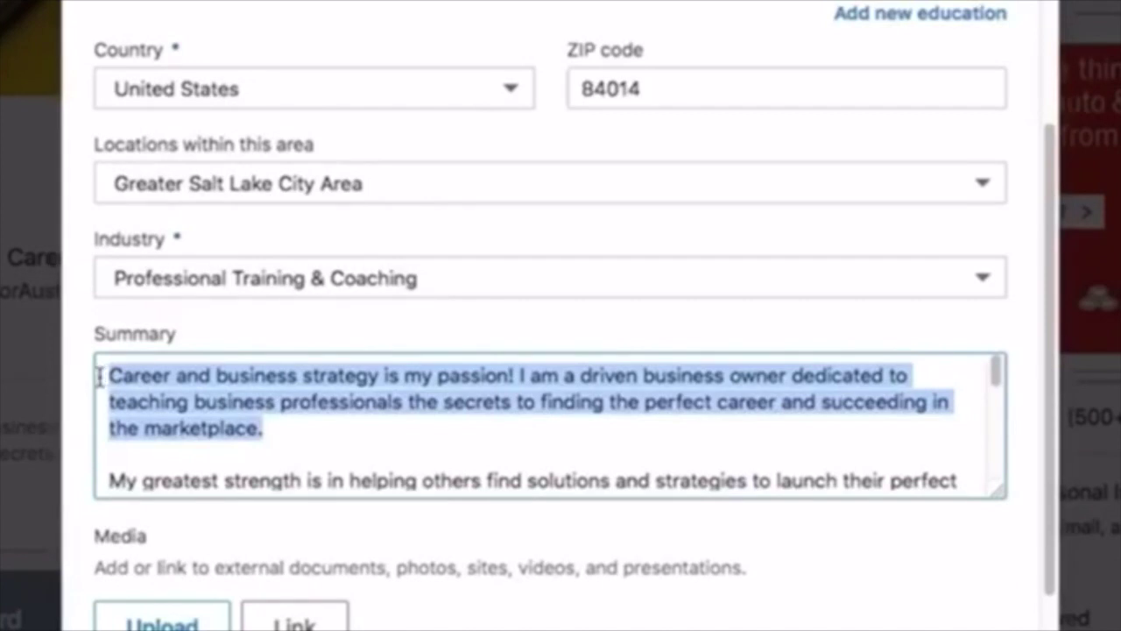
pyautogui.scroll(-3, 155, 395)
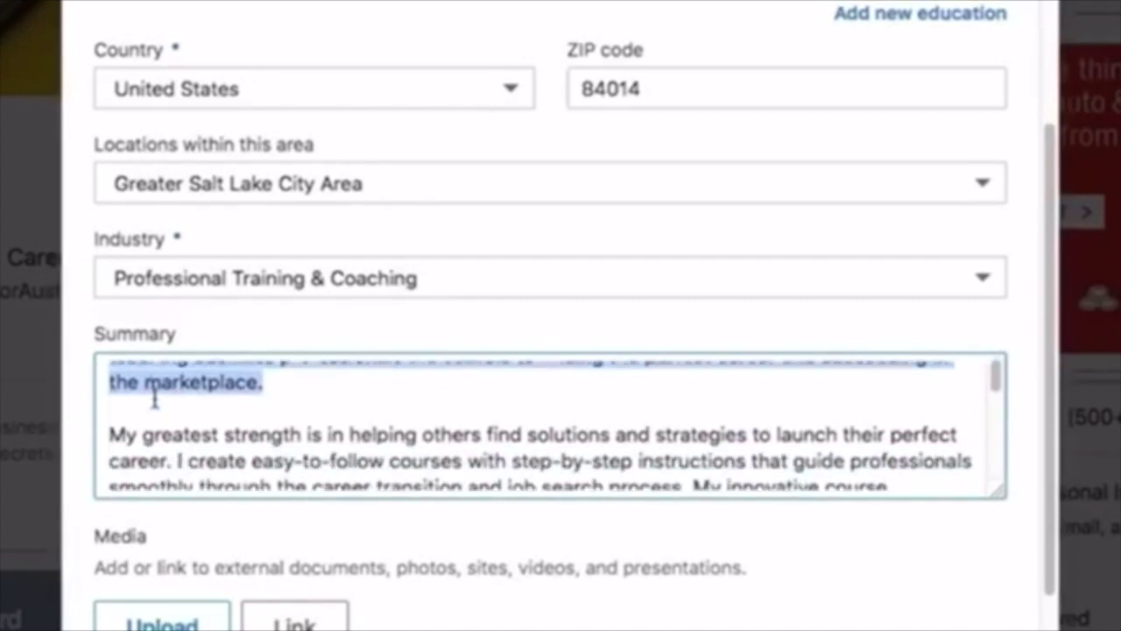
pyautogui.scroll(-2, 155, 395)
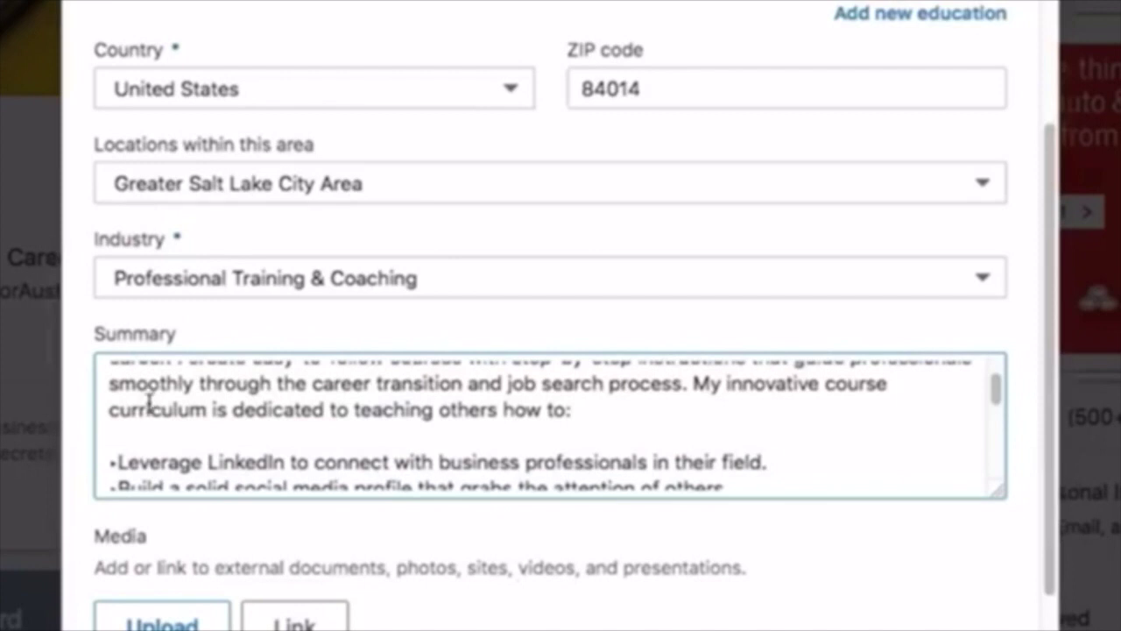
pyautogui.scroll(-1, 149, 402)
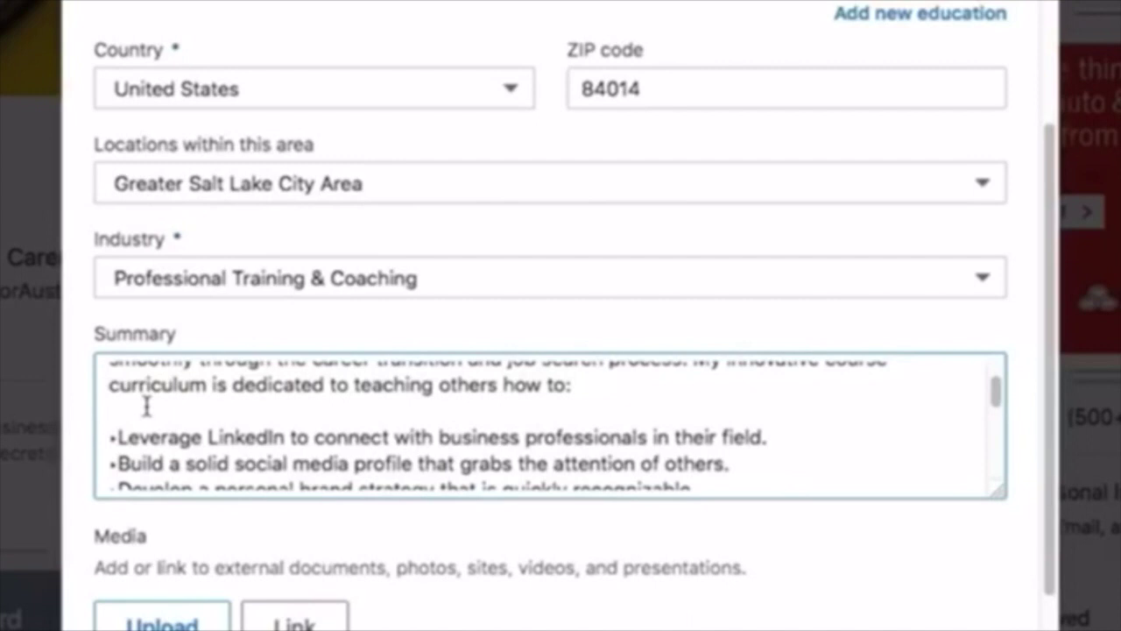
pyautogui.scroll(-3, 147, 406)
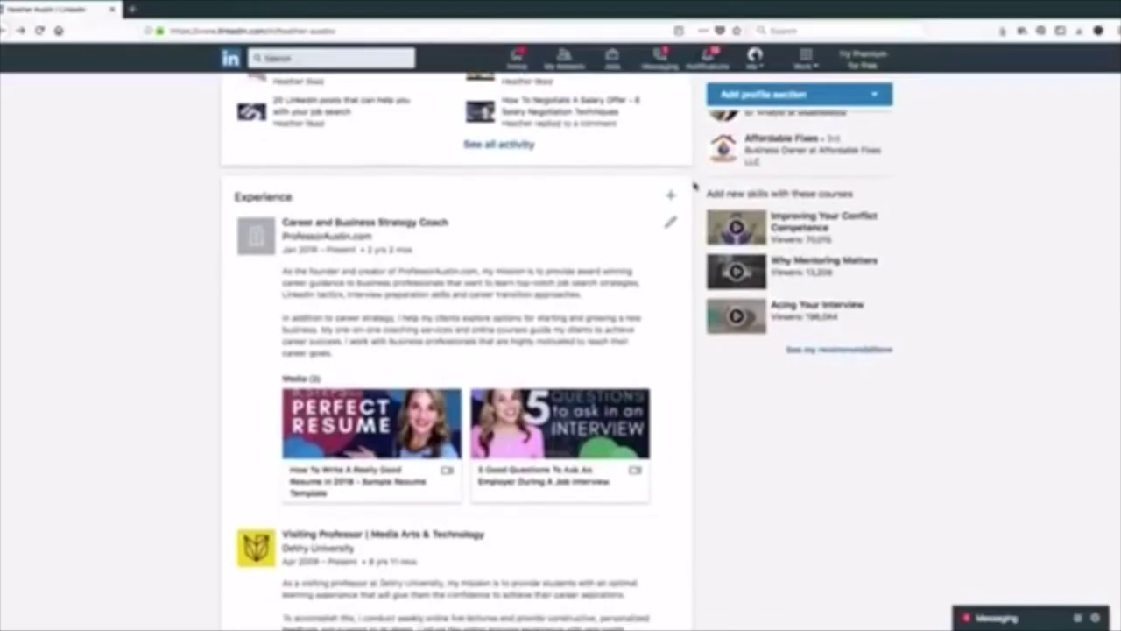
# - Add a new experience entry with Microsoft picked from the company suggestions
pyautogui.click(671, 198)
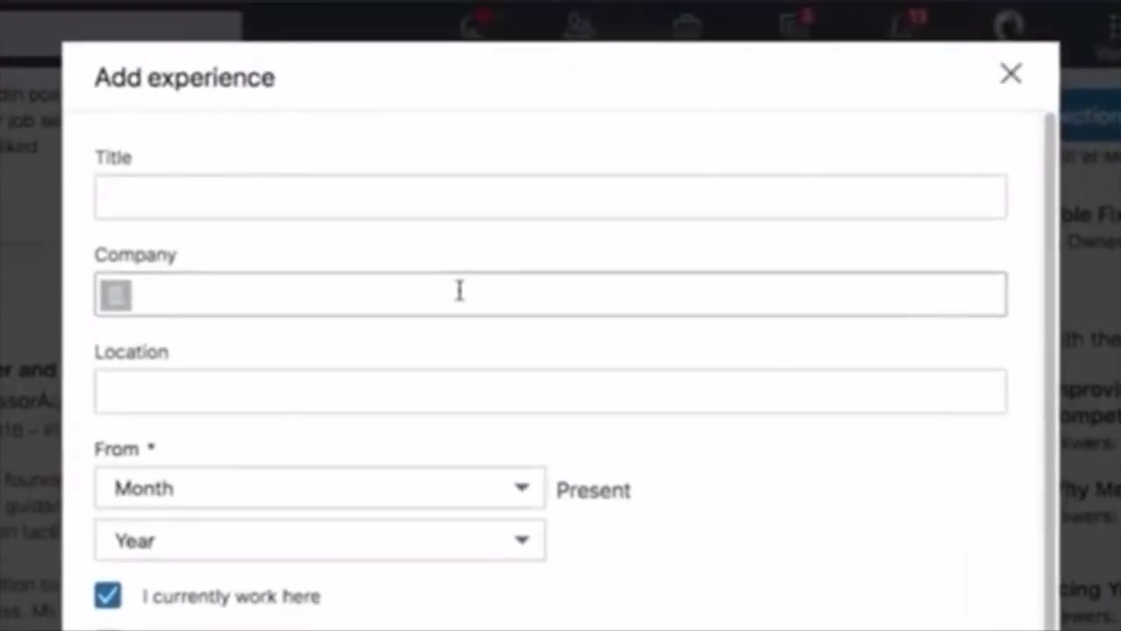
pyautogui.click(514, 175)
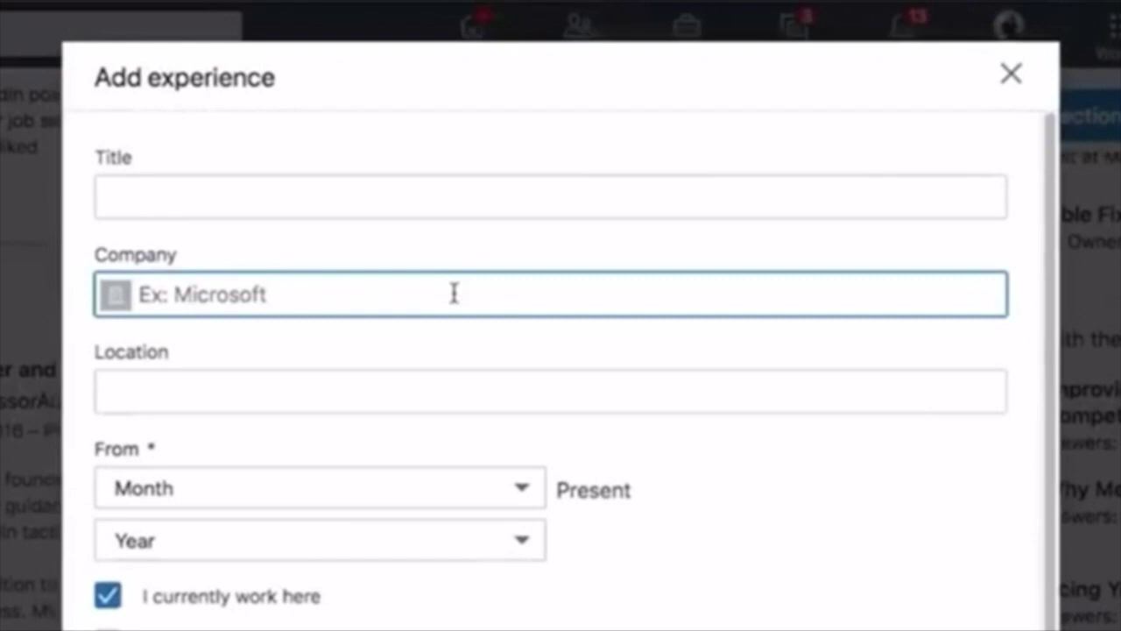
pyautogui.write('M')
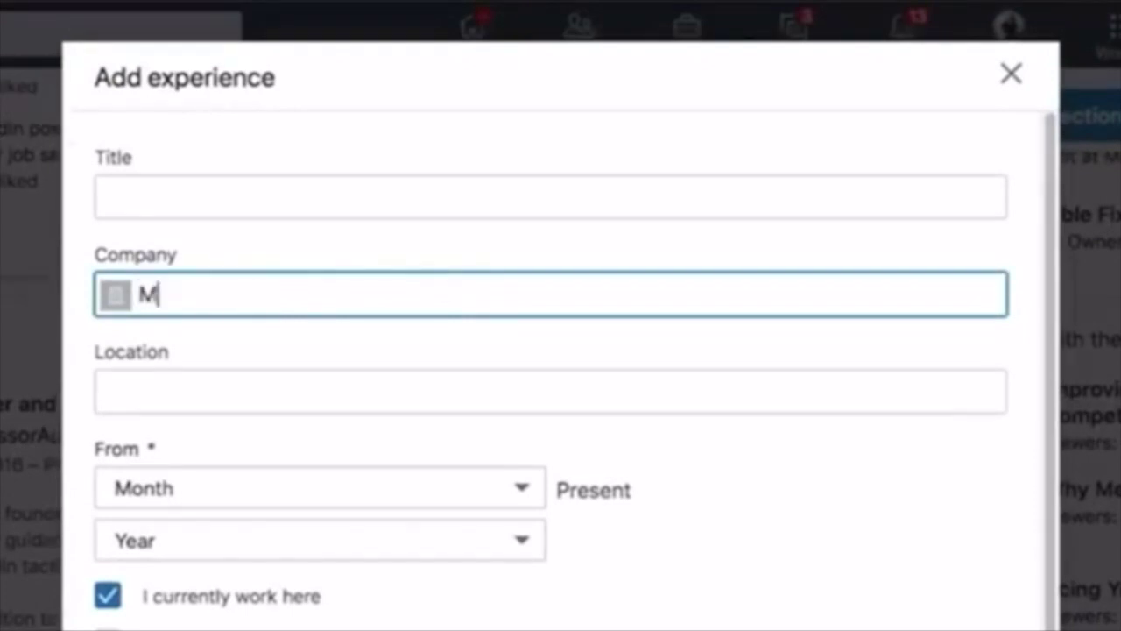
pyautogui.write('icroso')
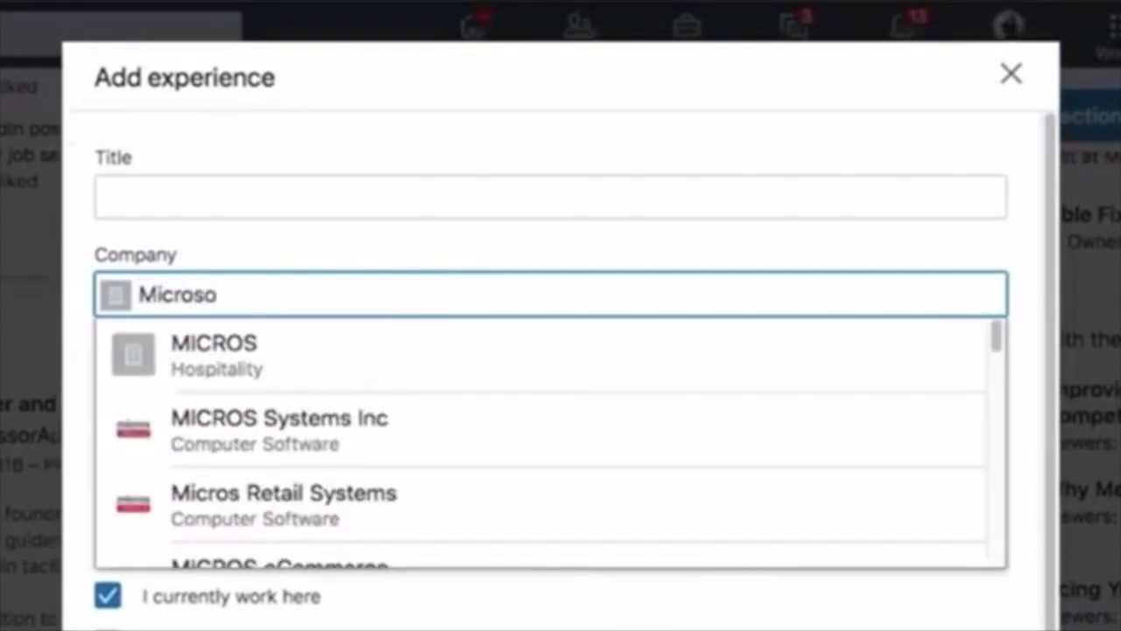
pyautogui.click(477, 344)
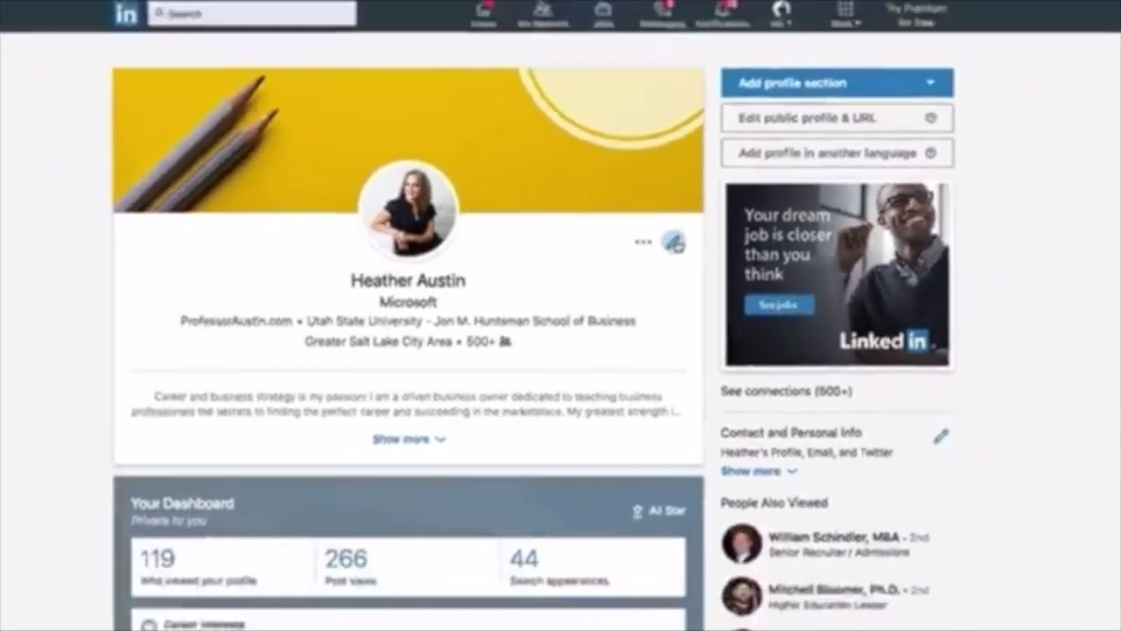
# - Review the intro's Education choices, start a new education entry, then close both dialogs unsaved
pyautogui.click(692, 245)
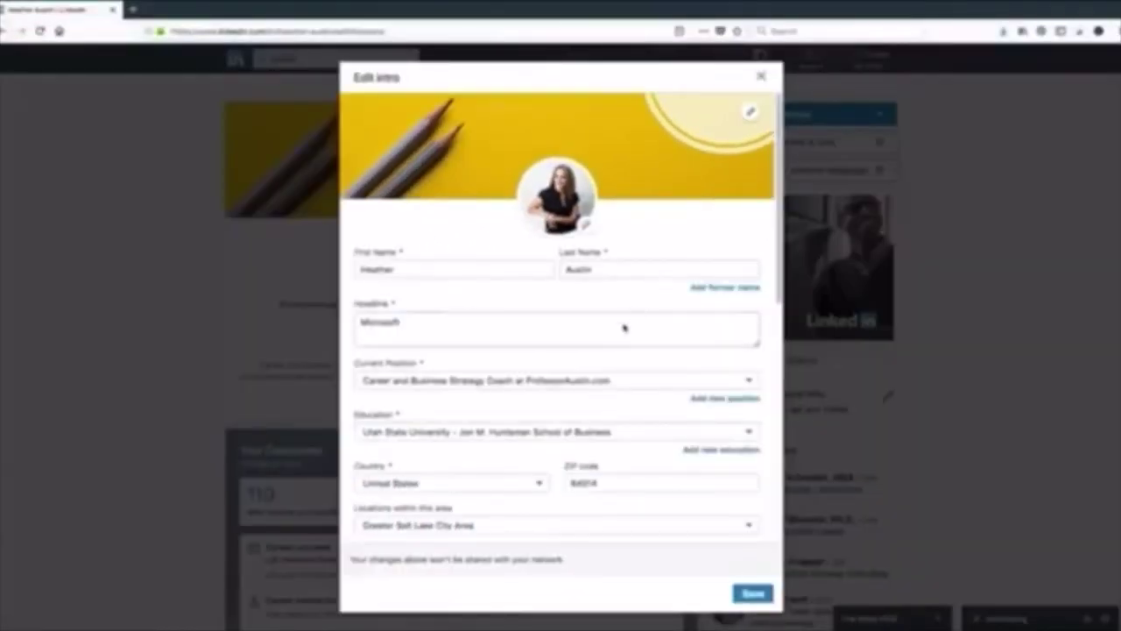
pyautogui.scroll(-1, 624, 327)
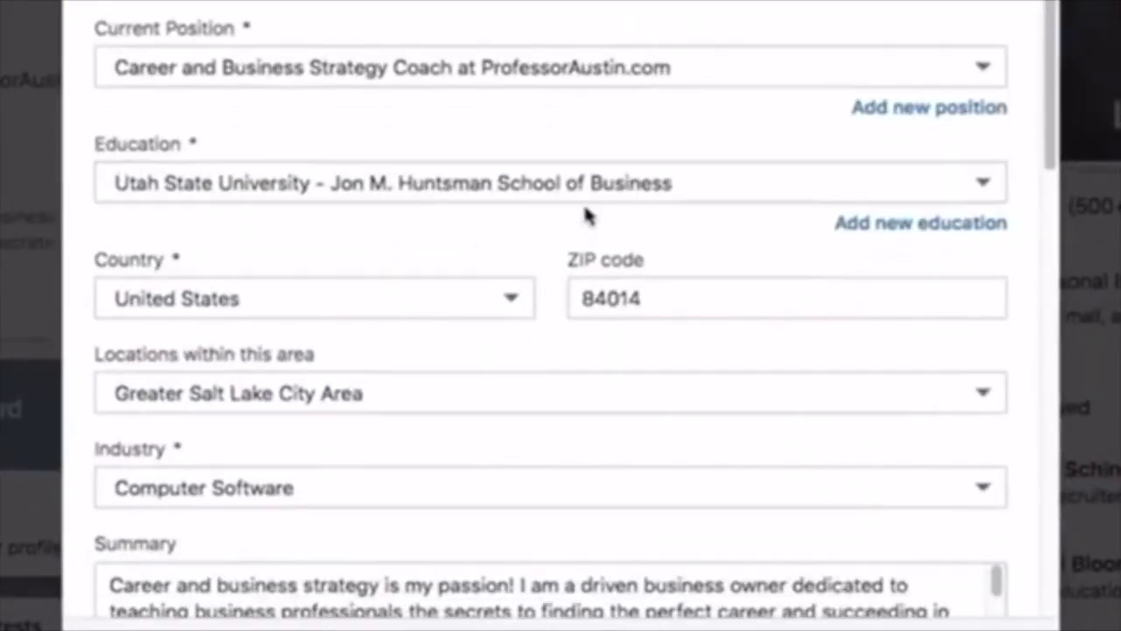
pyautogui.click(670, 183)
pyautogui.click(636, 193)
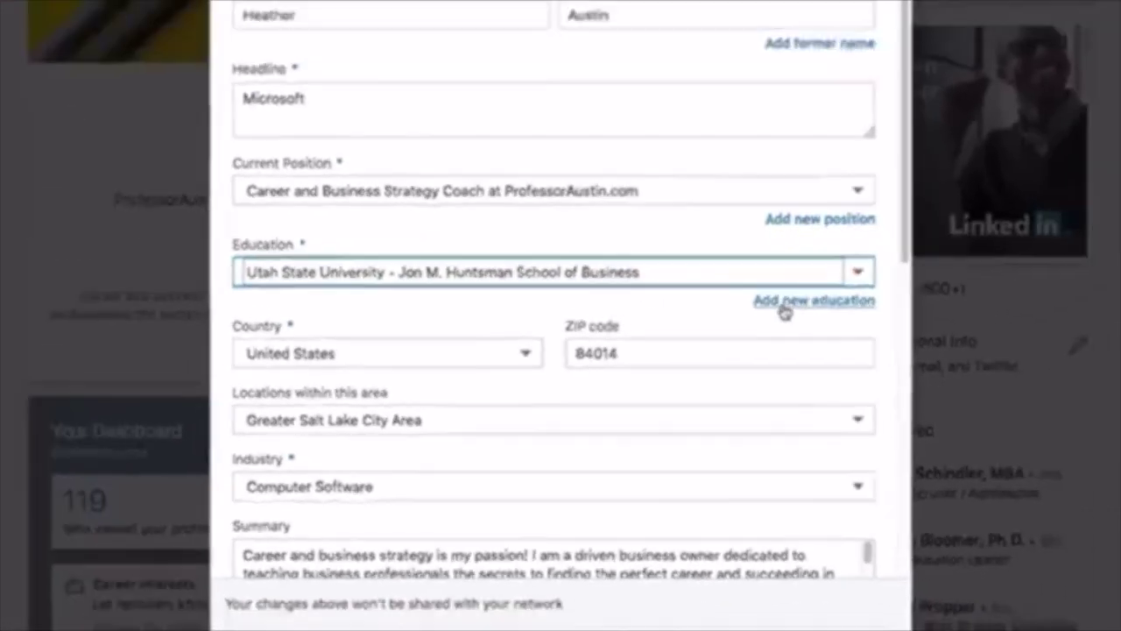
pyautogui.click(876, 230)
pyautogui.scroll(-1, 407, 257)
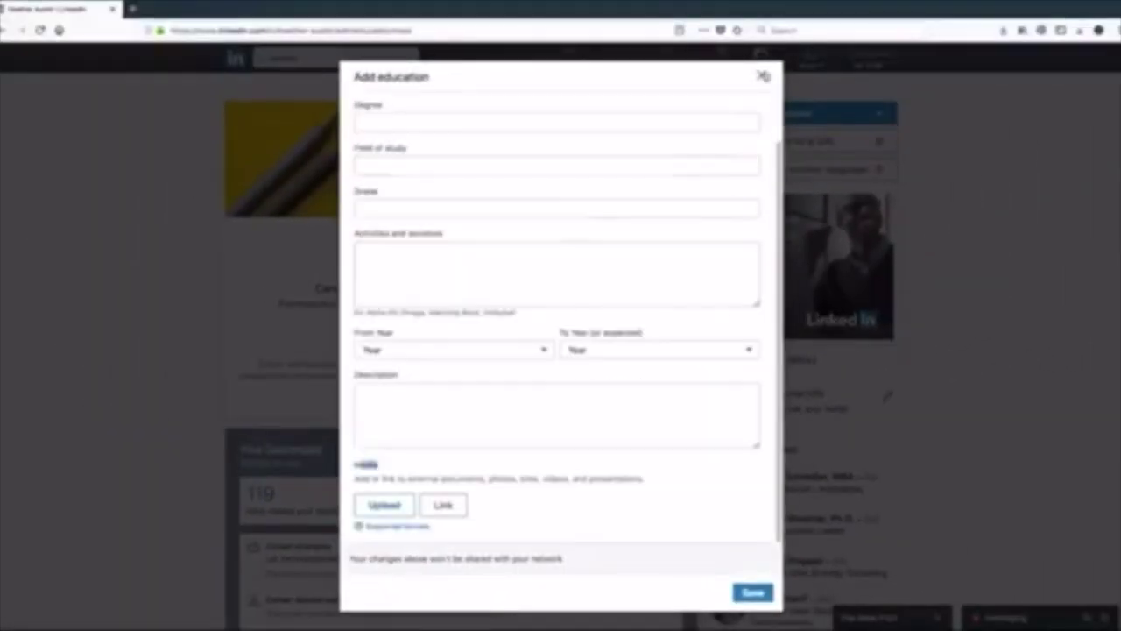
pyautogui.click(762, 77)
pyautogui.click(762, 77)
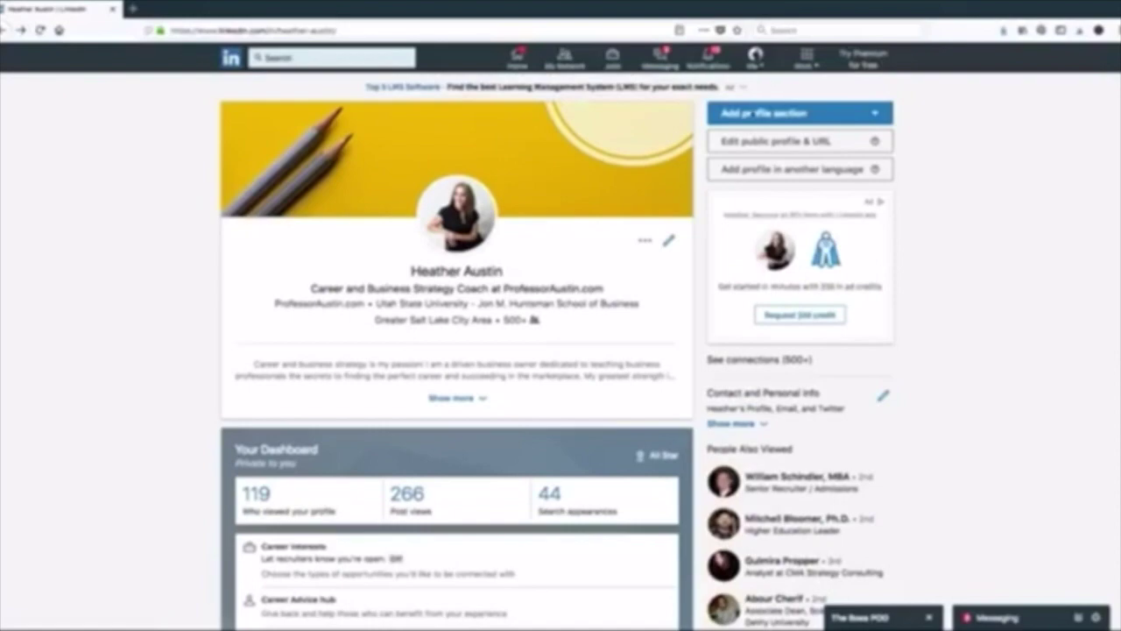
# - Open the add volunteer experience form, step through Organization, Role and Cause, then close it unsaved
pyautogui.scroll(-1, 659, 273)
pyautogui.scroll(-10, 658, 273)
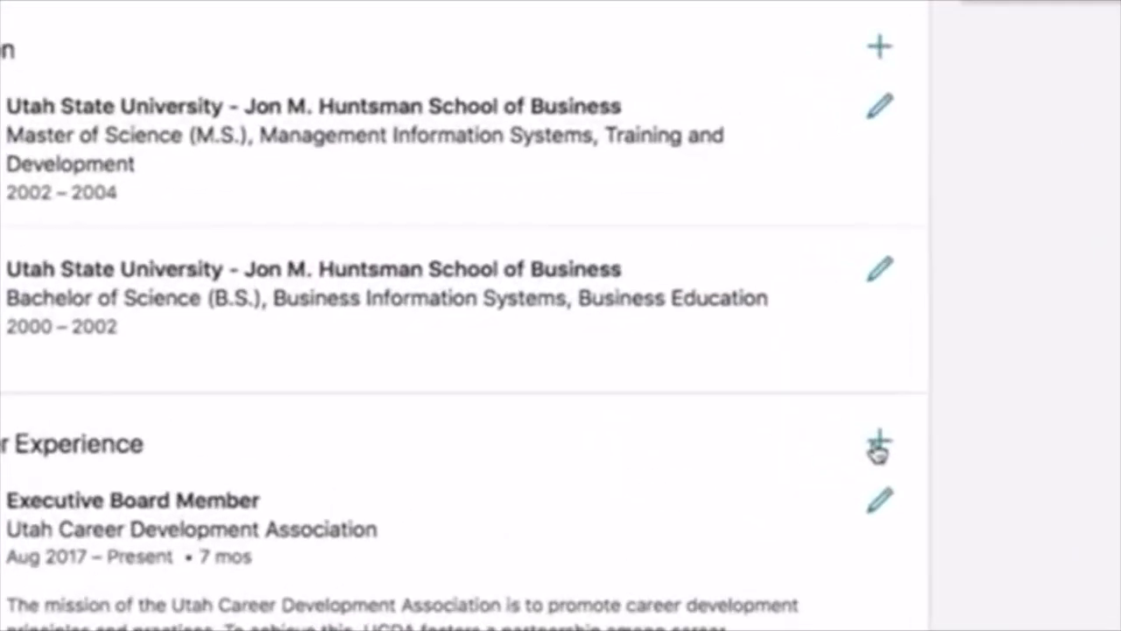
pyautogui.click(878, 444)
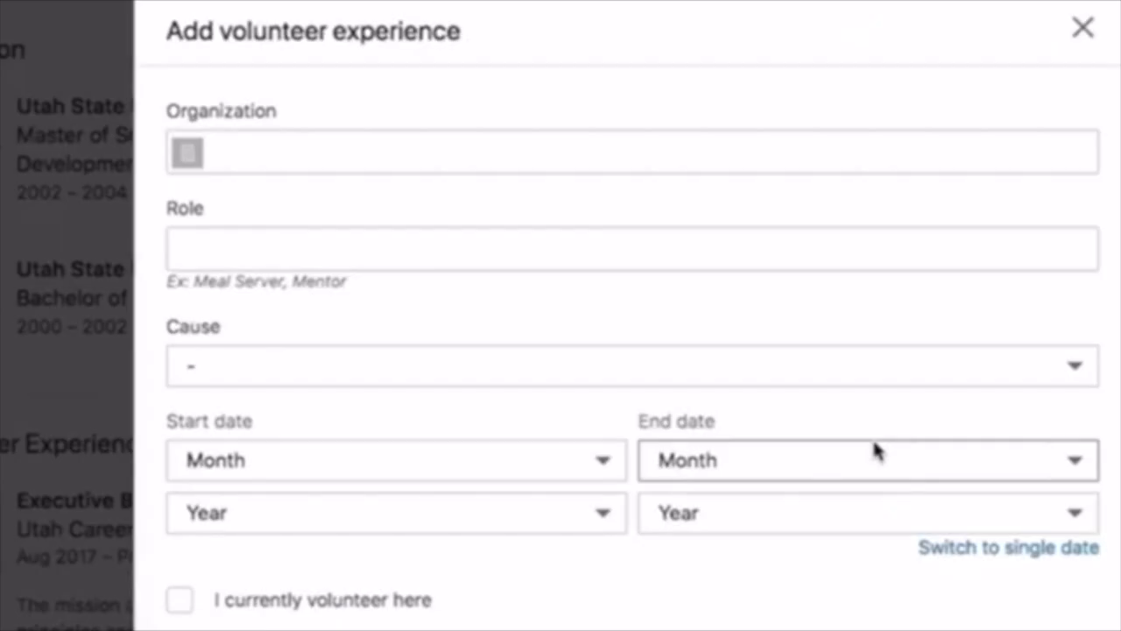
pyautogui.click(393, 144)
pyautogui.click(372, 255)
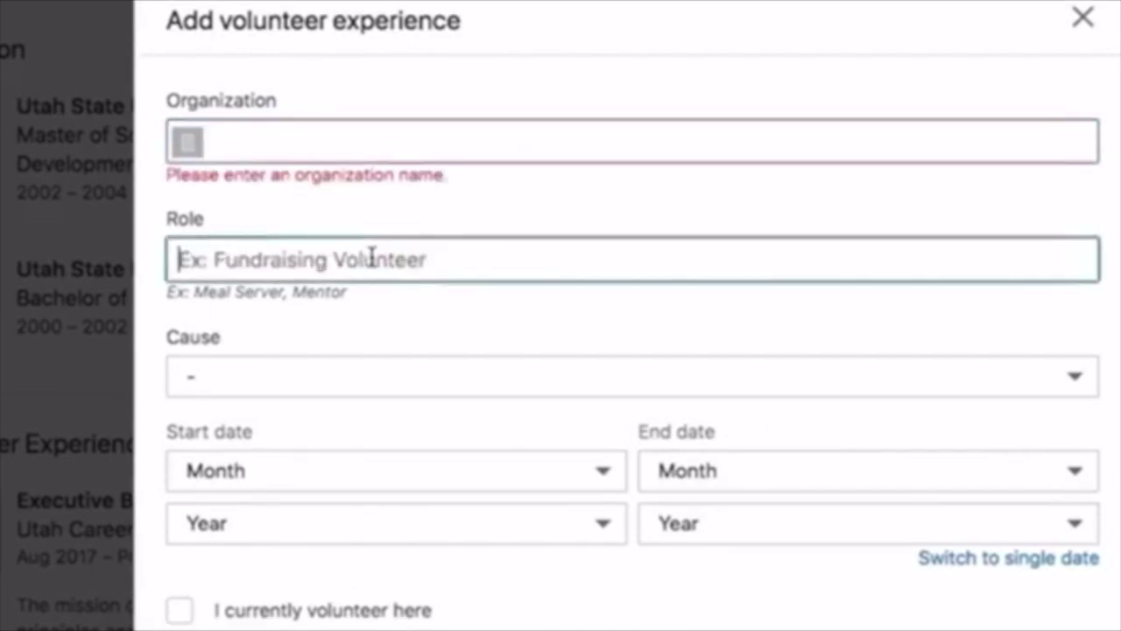
pyautogui.click(390, 385)
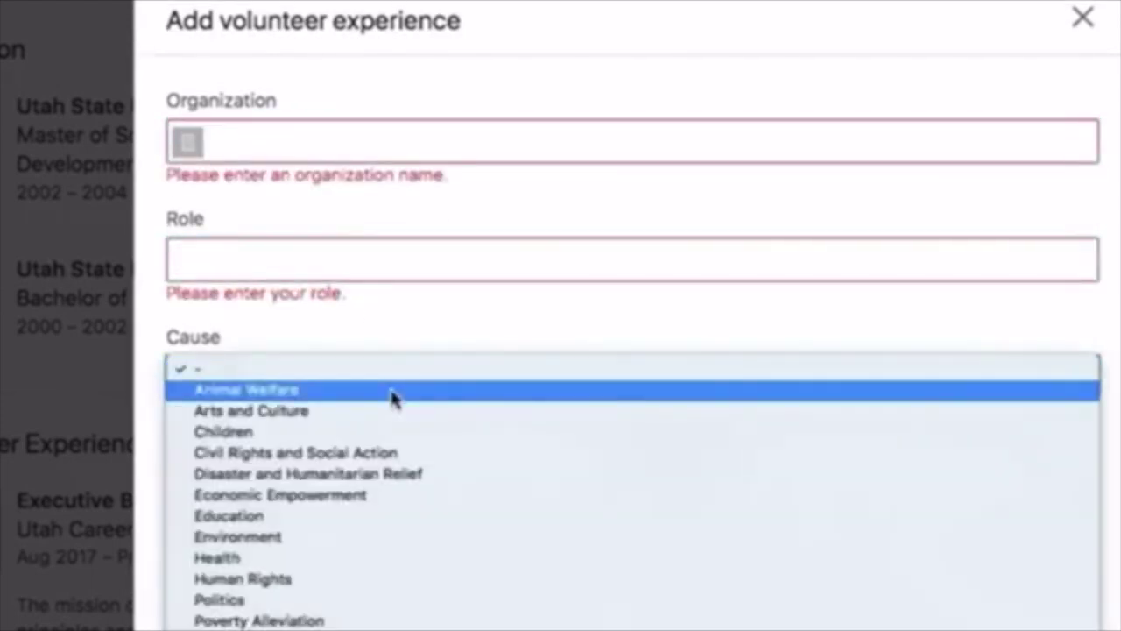
pyautogui.click(1082, 19)
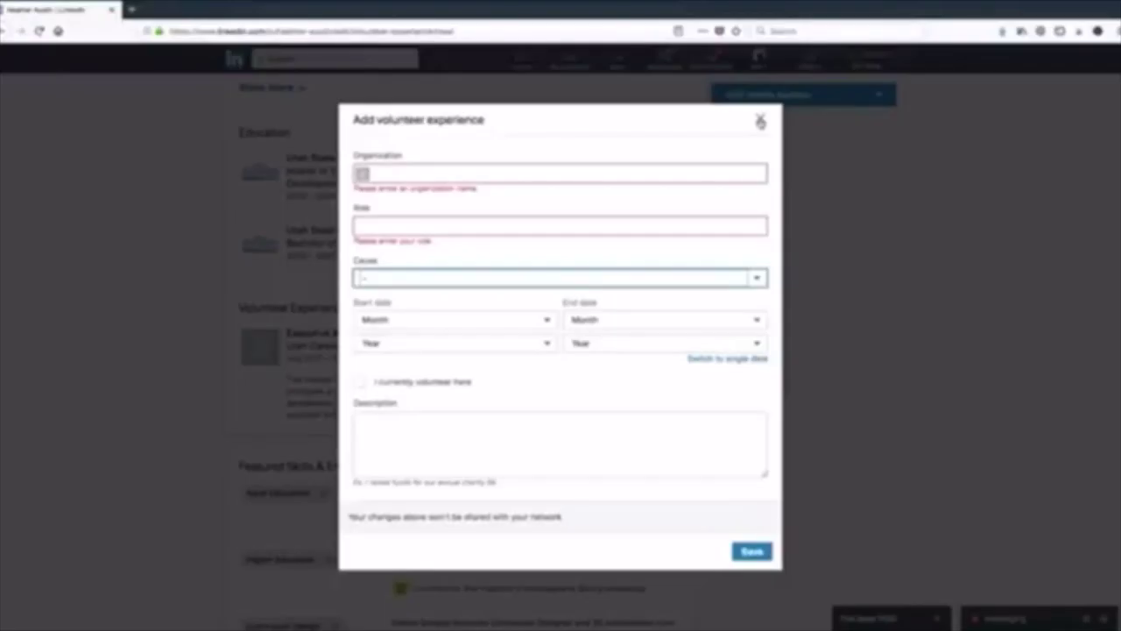
pyautogui.click(760, 120)
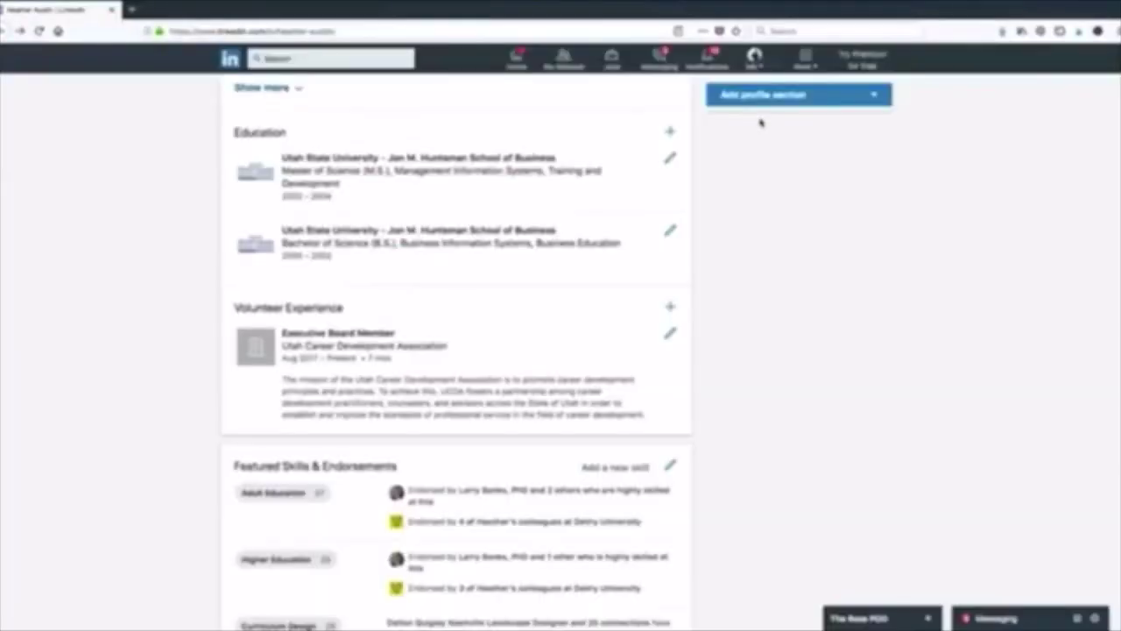
pyautogui.scroll(-1, 736, 343)
pyautogui.scroll(-3, 735, 343)
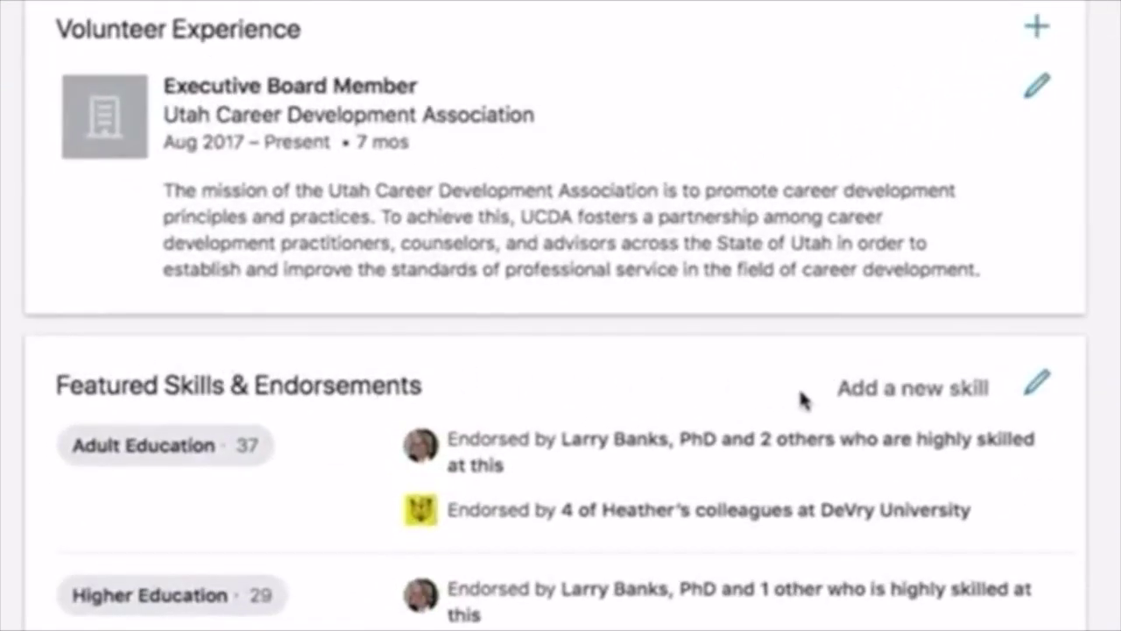
# - Close the Add Skills picker without adding a skill, then open the Edit intro form
pyautogui.click(895, 398)
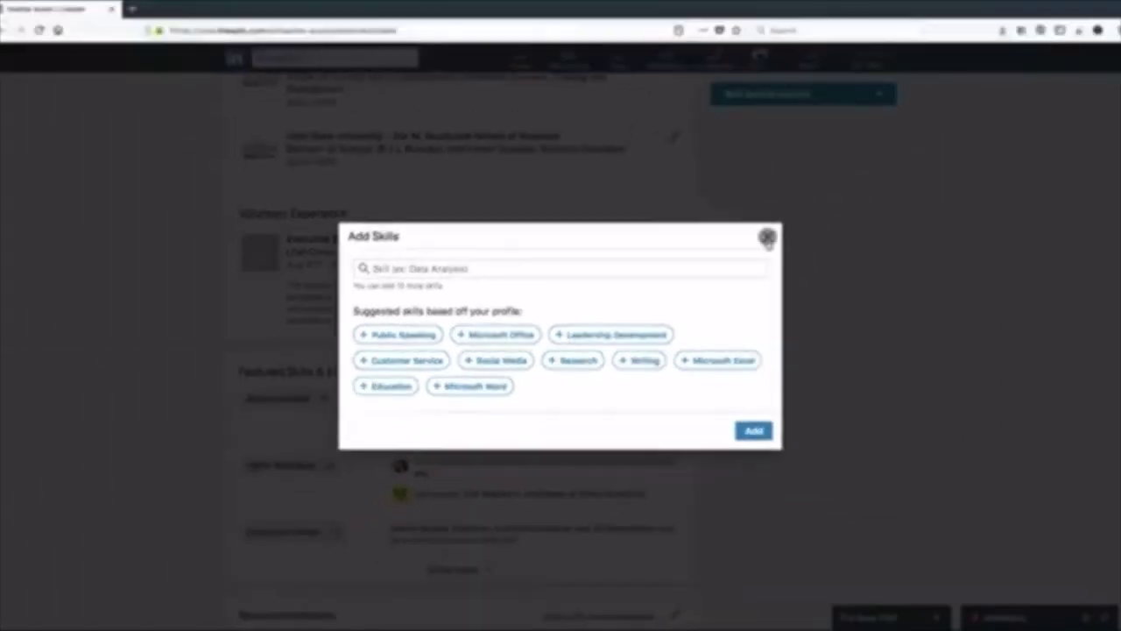
pyautogui.click(1026, 92)
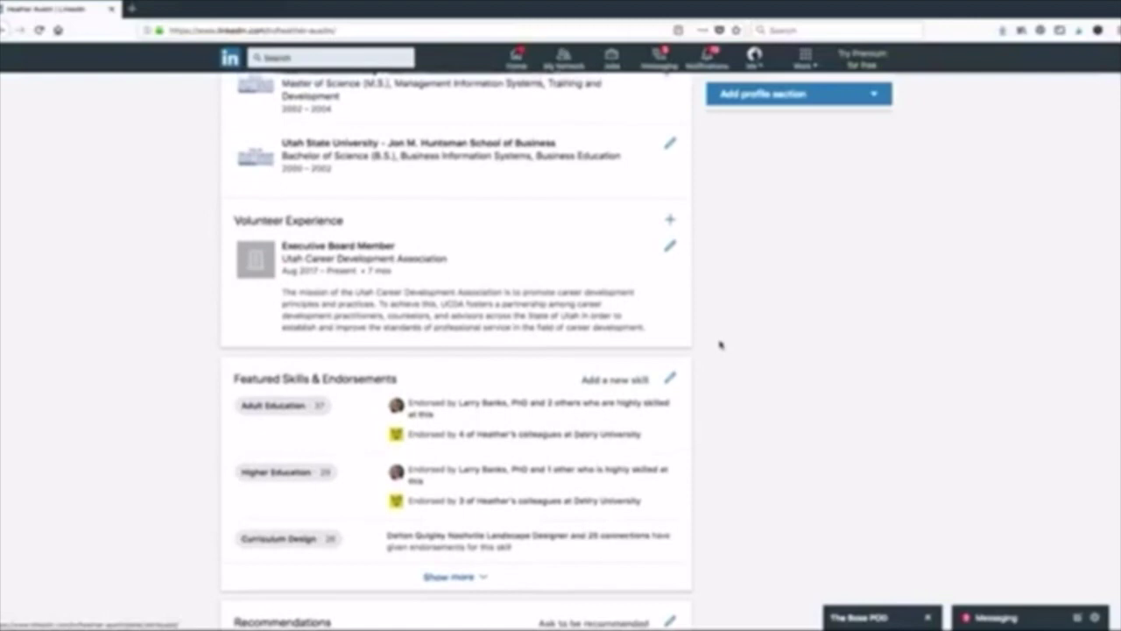
pyautogui.scroll(15, 720, 344)
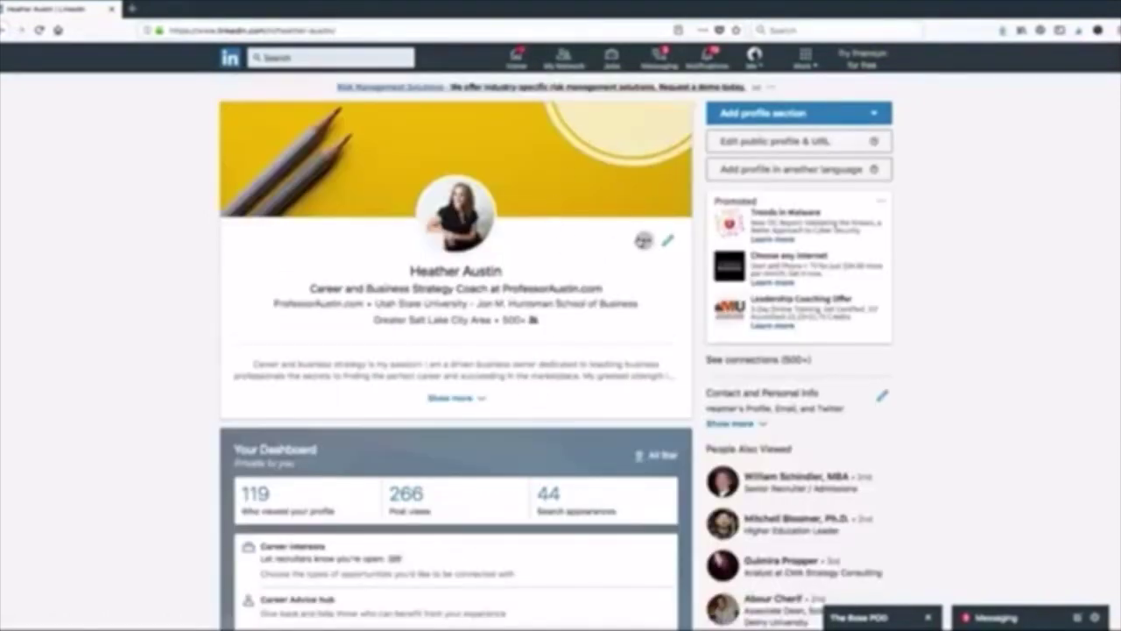
pyautogui.click(667, 240)
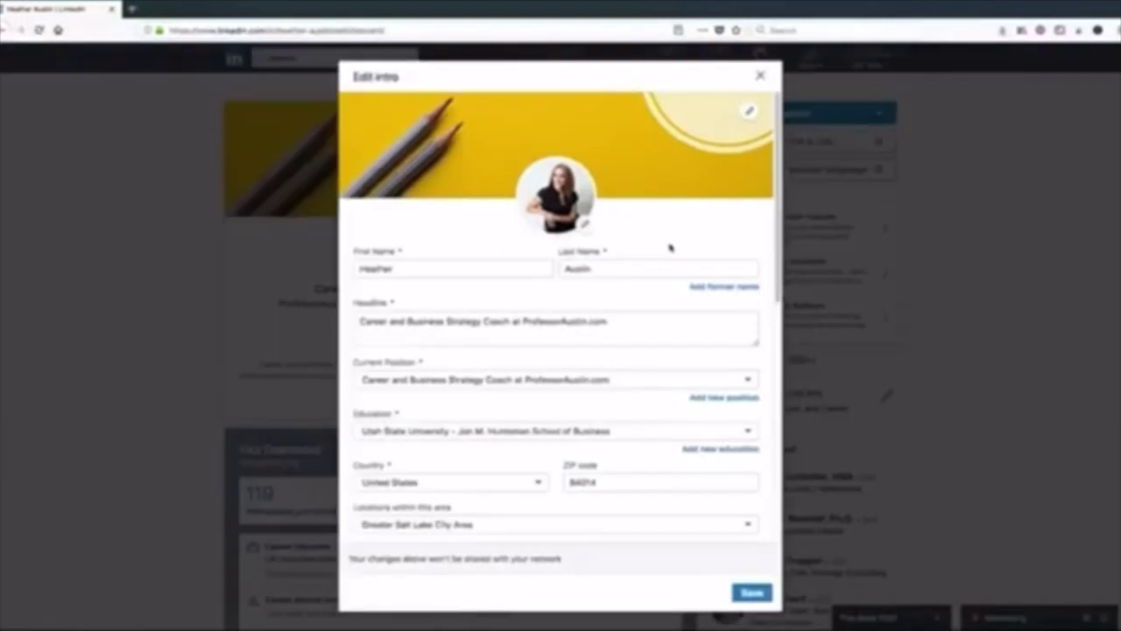